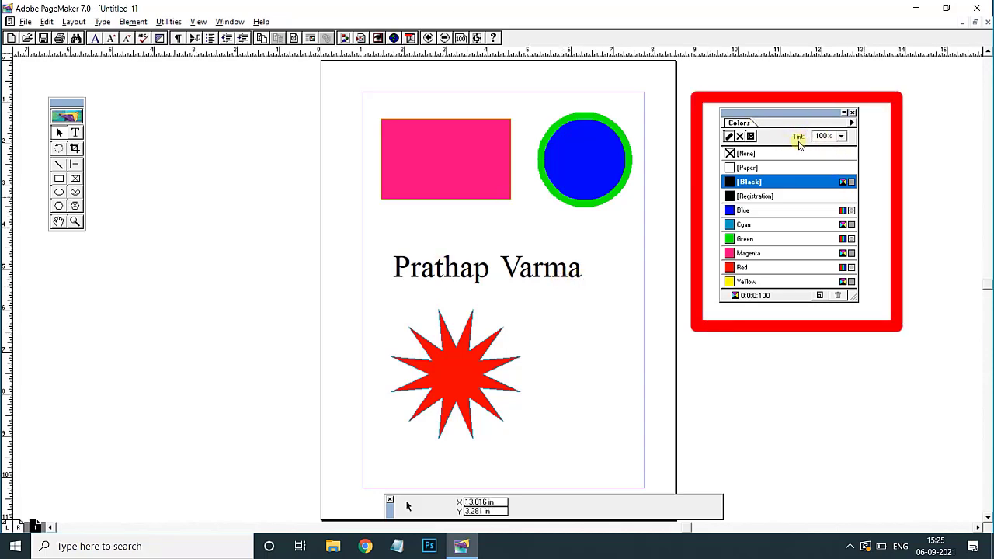
- Toggle the Colors palette off and on several times, leaving it displayed
{"action": "left_click", "coordinate": [853, 114]}
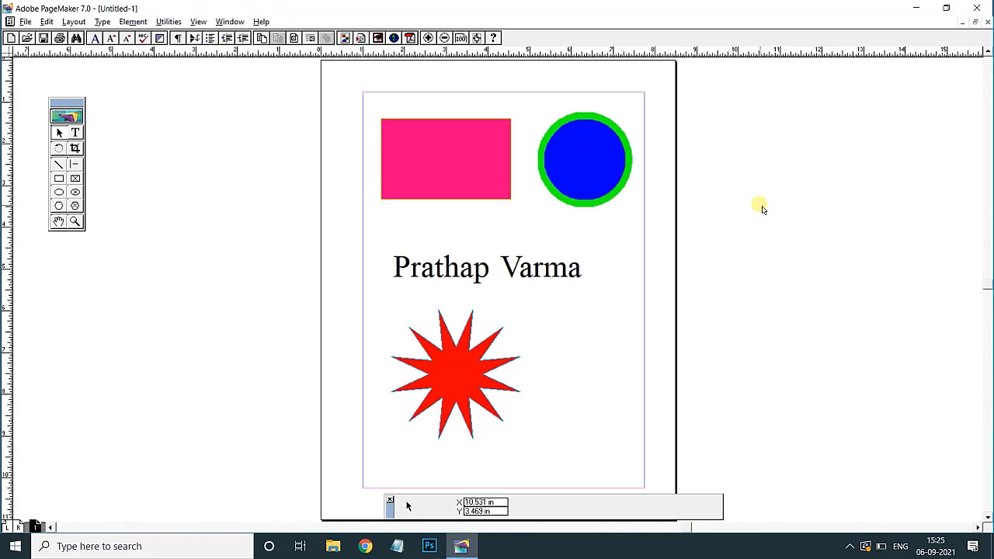
{"action": "key", "text": "ctrl+j"}
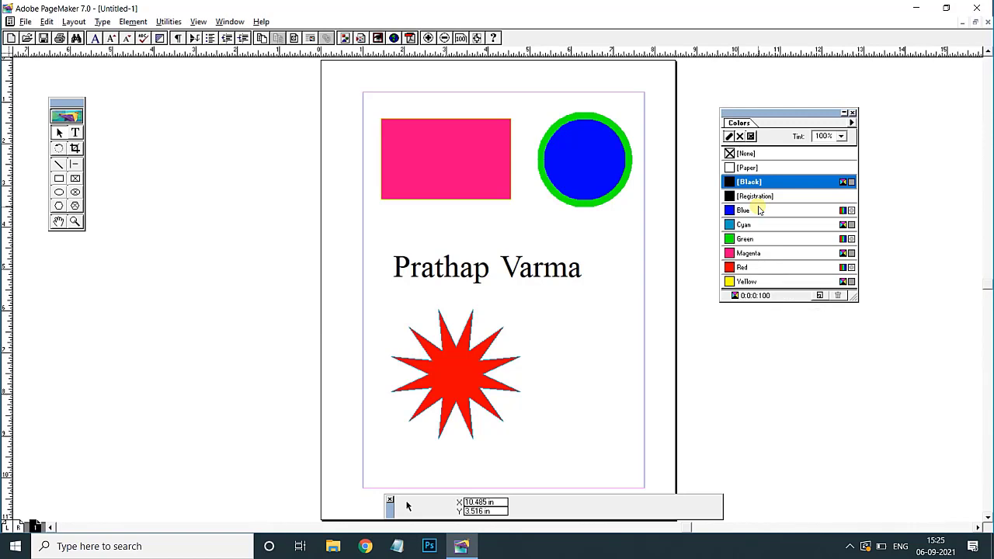
{"action": "key", "text": "ctrl+j"}
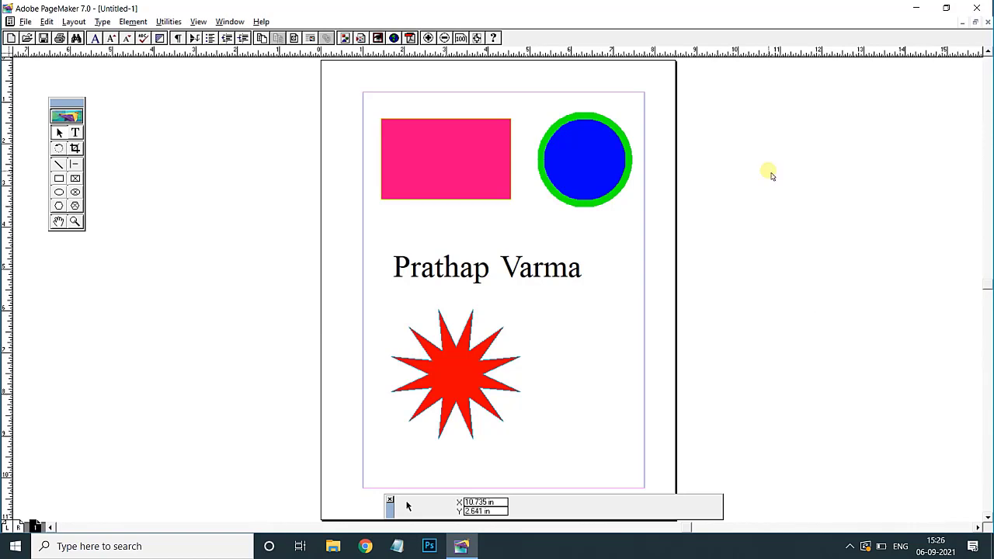
{"action": "key", "text": "ctrl+j"}
{"action": "key", "text": "ctrl+j"}
{"action": "key", "text": "ctrl+j"}
{"action": "key", "text": "ctrl+j"}
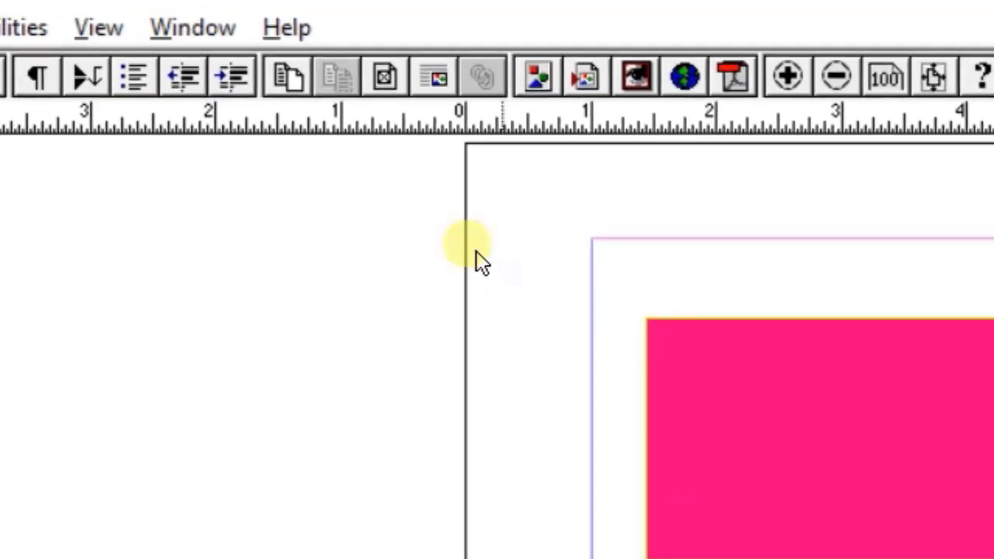
{"action": "left_click", "coordinate": [190, 39]}
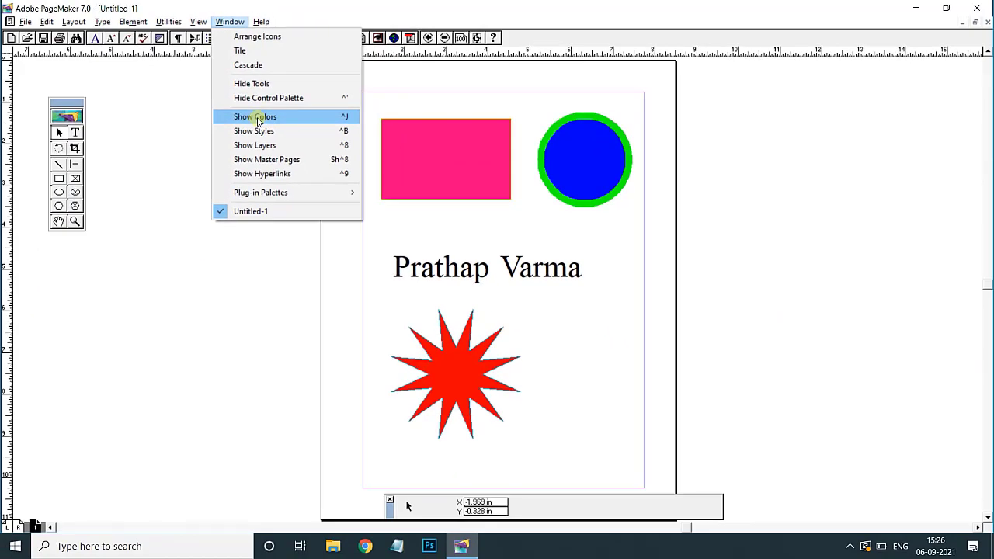
{"action": "left_click", "coordinate": [258, 119]}
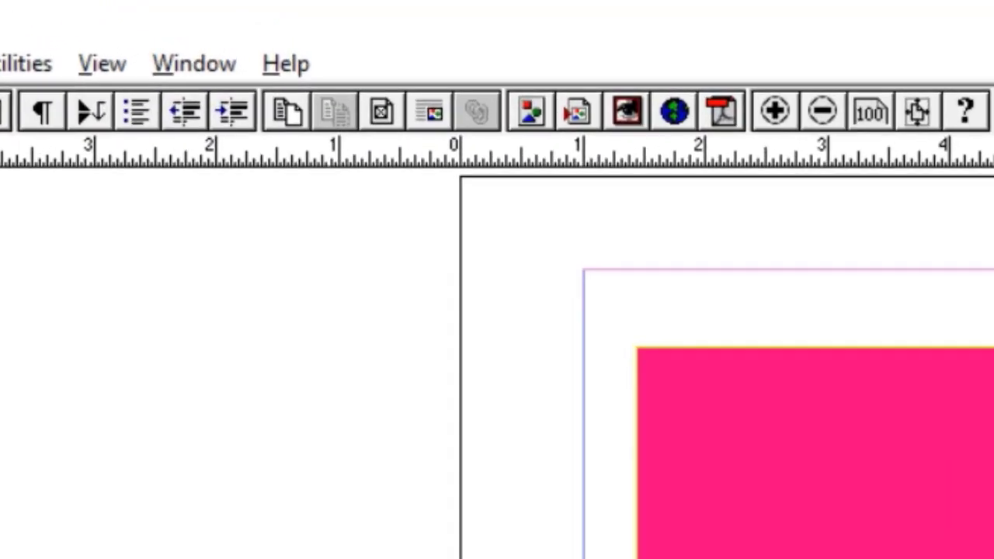
{"action": "left_click", "coordinate": [193, 66]}
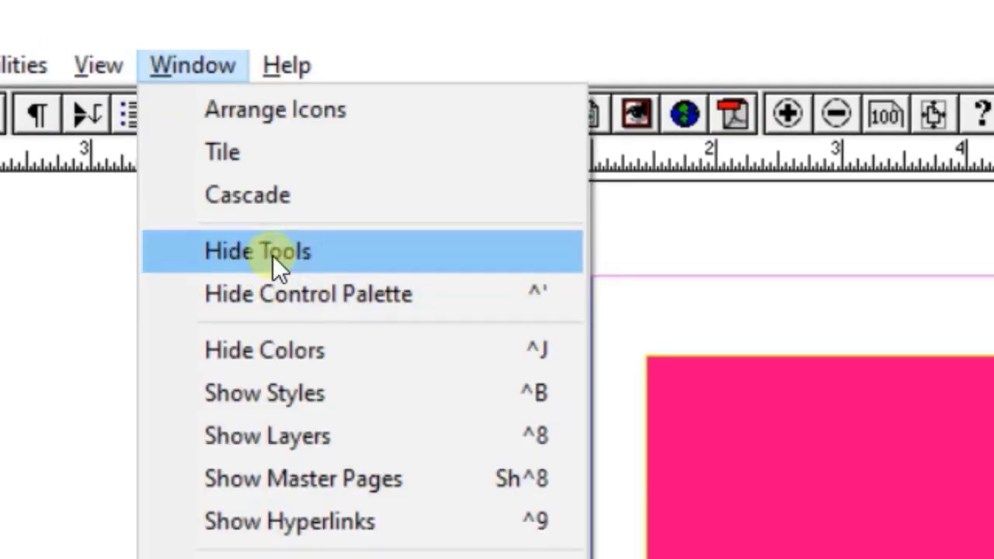
{"action": "left_click", "coordinate": [273, 256]}
{"action": "left_click", "coordinate": [195, 66]}
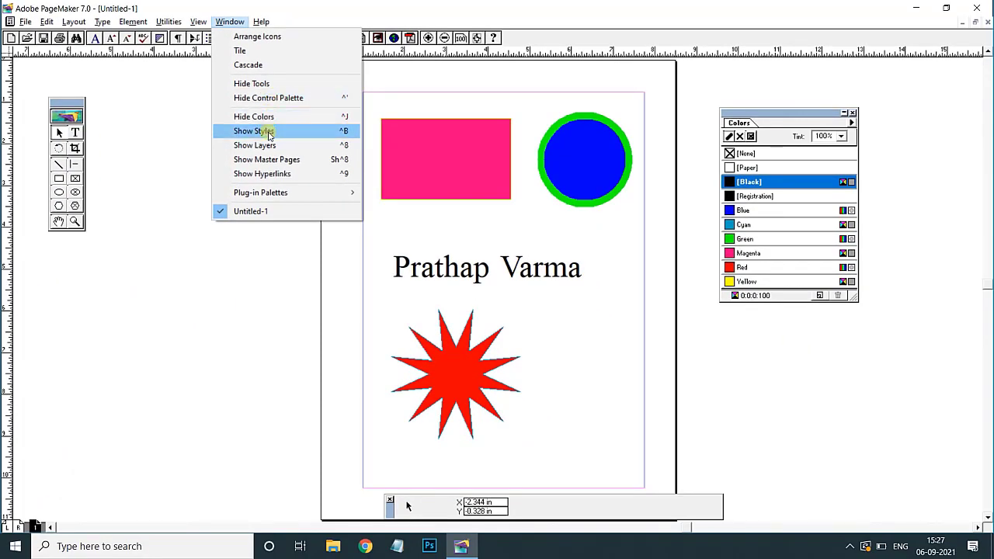
{"action": "left_click", "coordinate": [645, 195]}
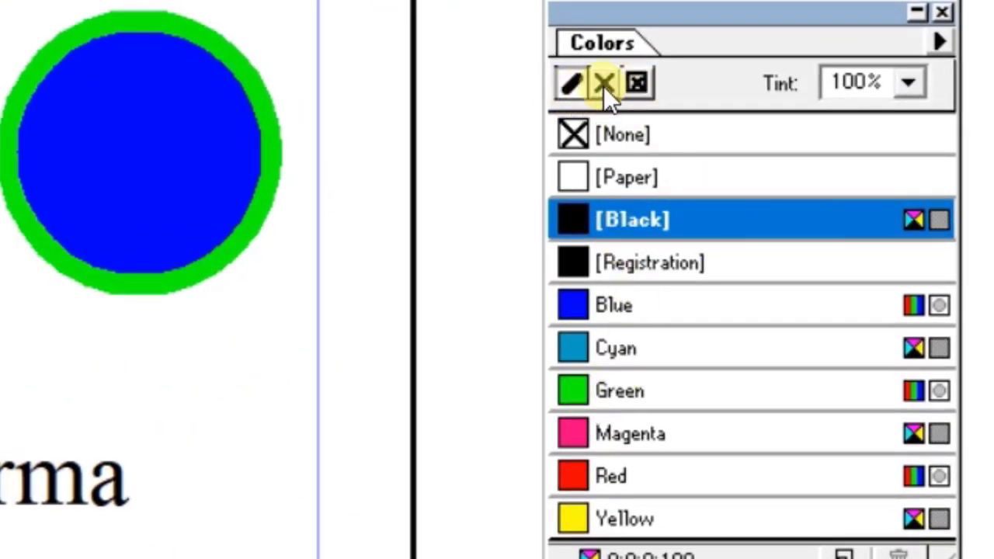
{"action": "left_click", "coordinate": [211, 148]}
{"action": "left_click", "coordinate": [491, 156]}
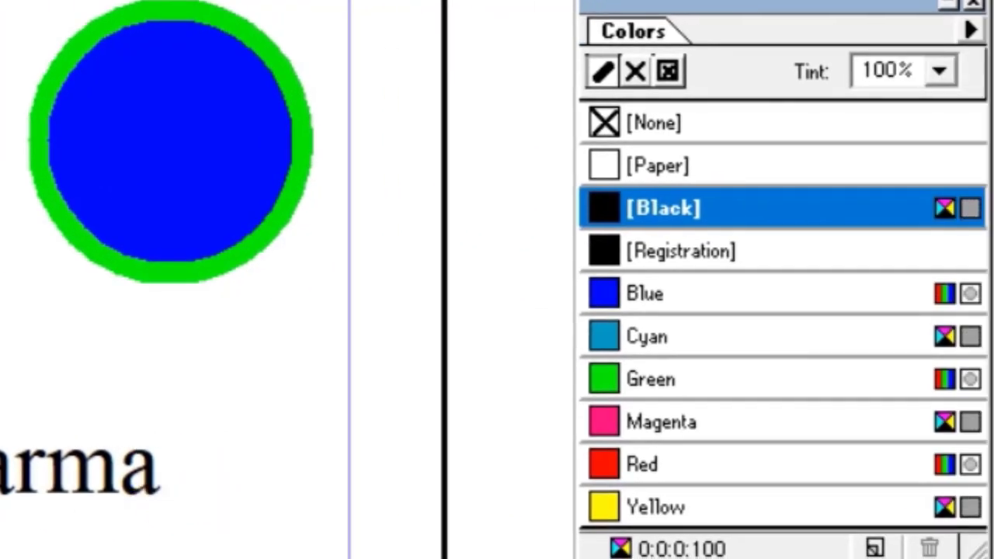
- Set the circle's line color to Red and its fill color to Yellow
{"action": "left_click", "coordinate": [193, 153]}
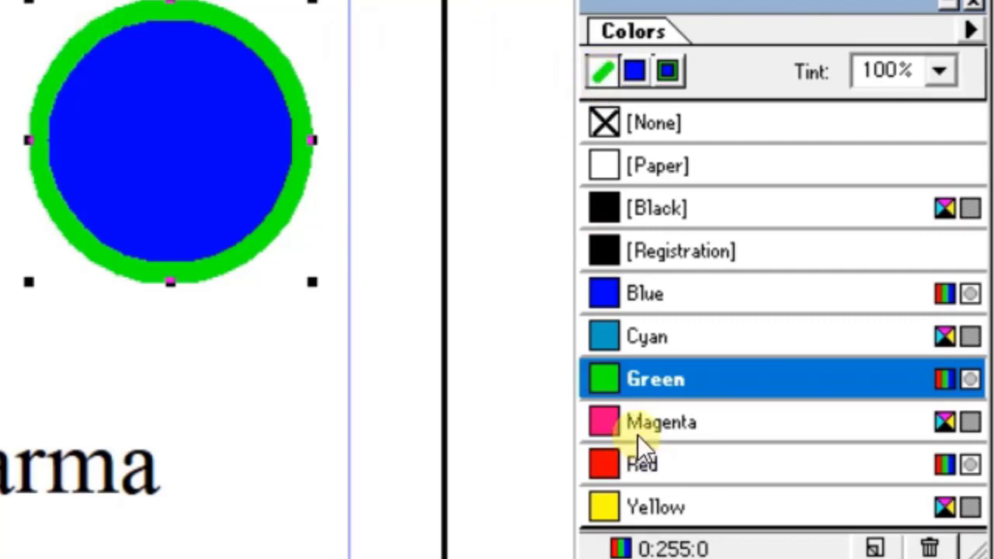
{"action": "left_click", "coordinate": [608, 464]}
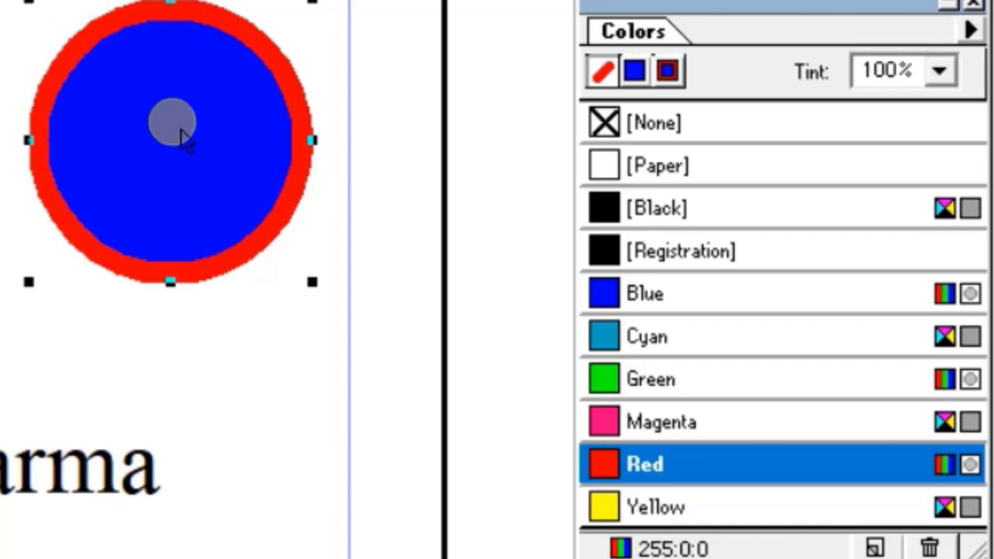
{"action": "left_click", "coordinate": [633, 70]}
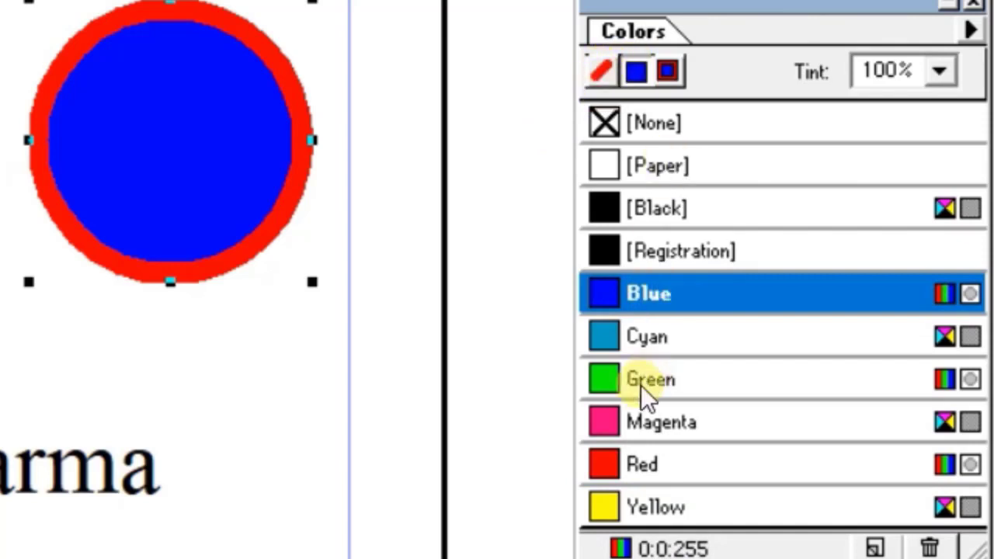
{"action": "left_click", "coordinate": [611, 507]}
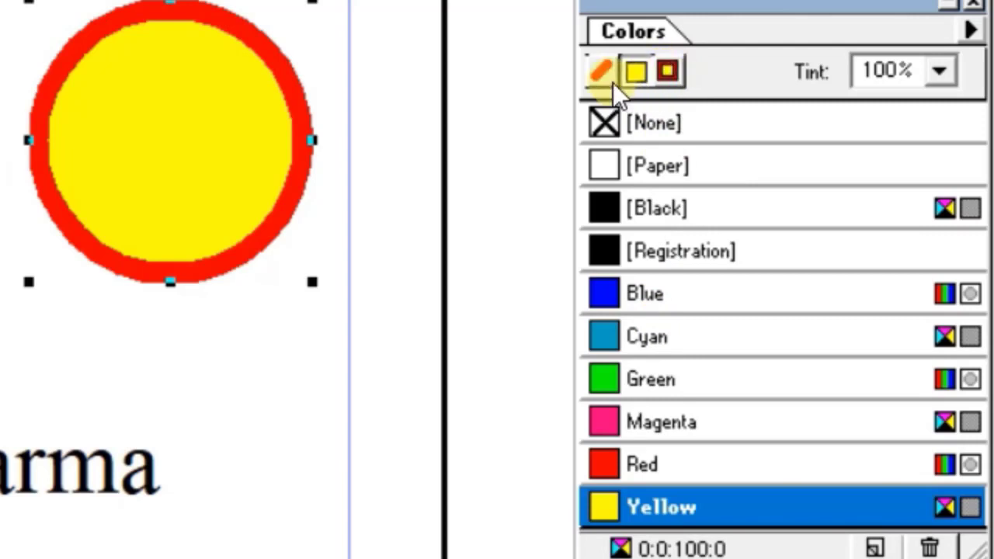
- Apply Magenta to both the line and the fill of the circle at once
{"action": "left_click", "coordinate": [671, 71]}
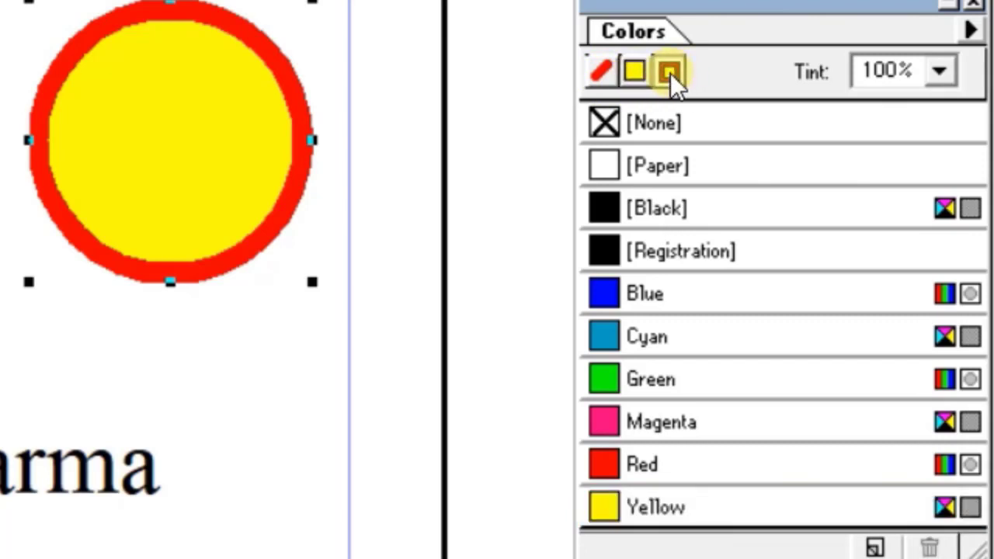
{"action": "left_click", "coordinate": [605, 423]}
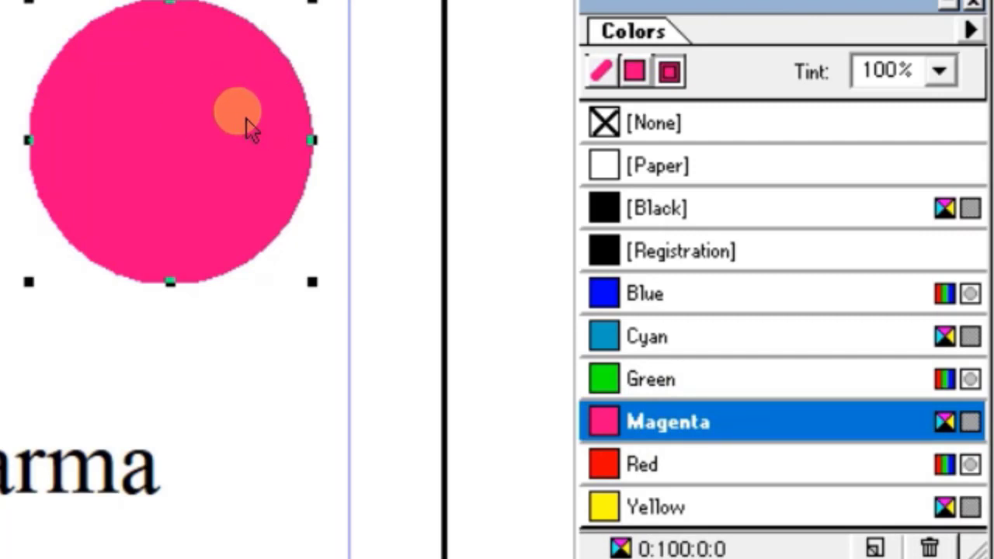
- Set the circle's line color to Black and its fill color to Yellow
{"action": "left_click", "coordinate": [600, 71]}
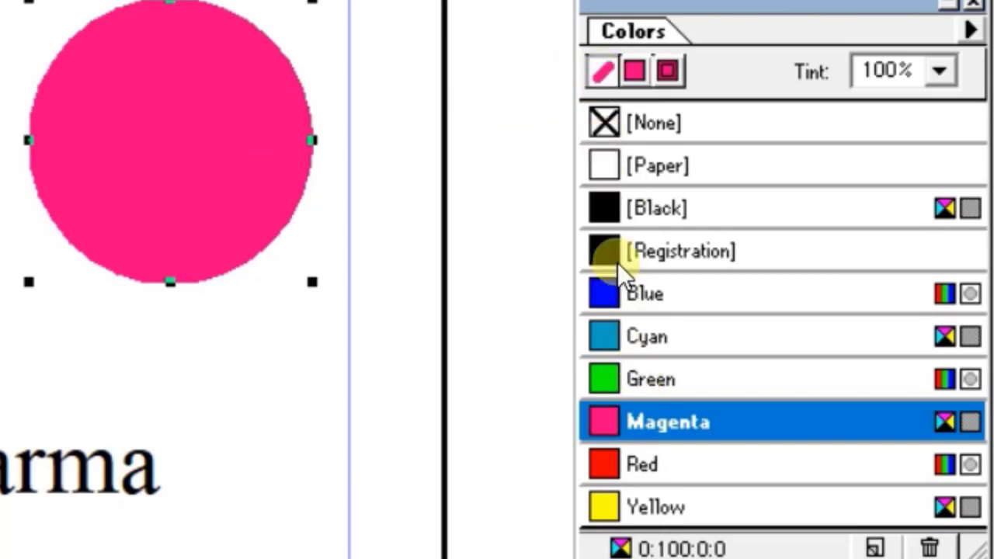
{"action": "left_click", "coordinate": [613, 207]}
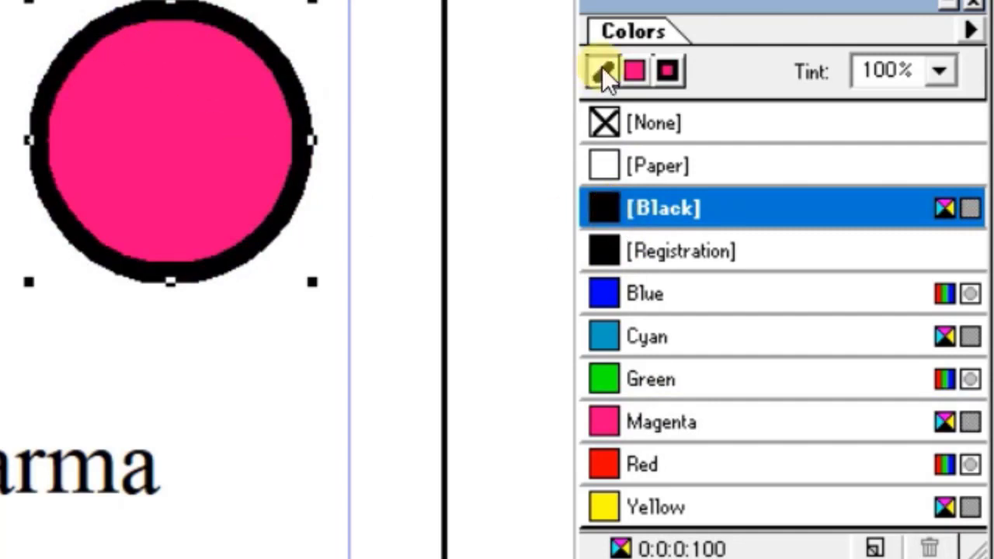
{"action": "left_click", "coordinate": [635, 72]}
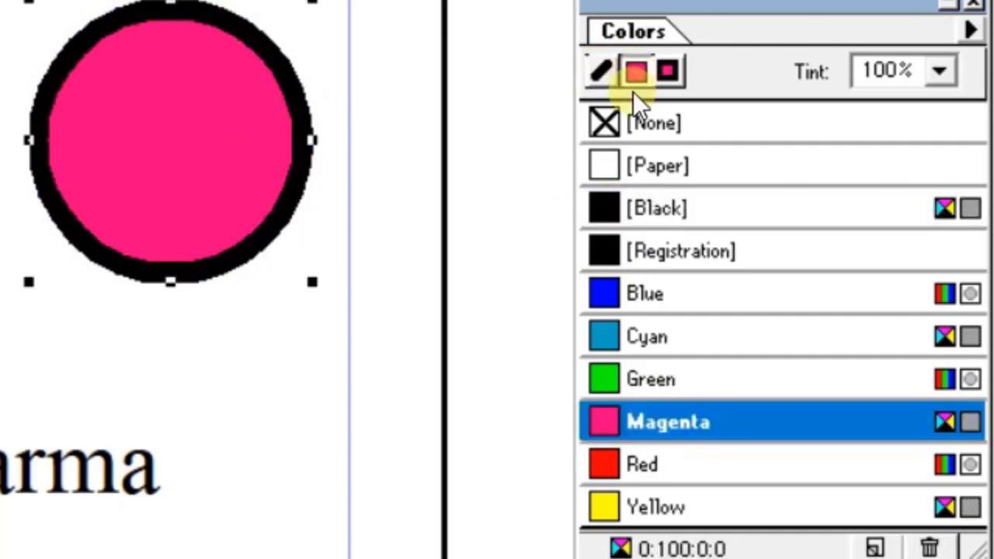
{"action": "left_click", "coordinate": [609, 508]}
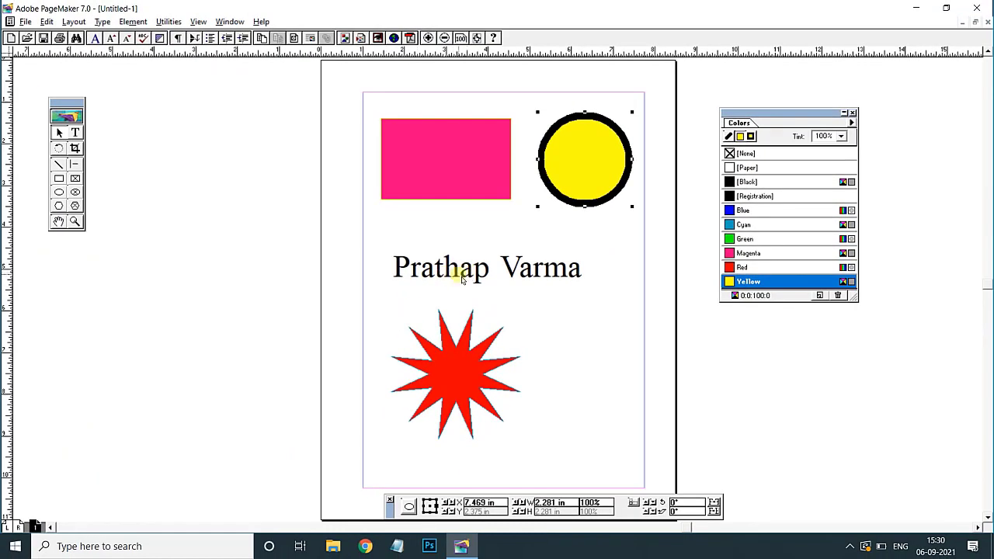
- Try to color the name text block Green while it is selected as an object
{"action": "left_click", "coordinate": [544, 269]}
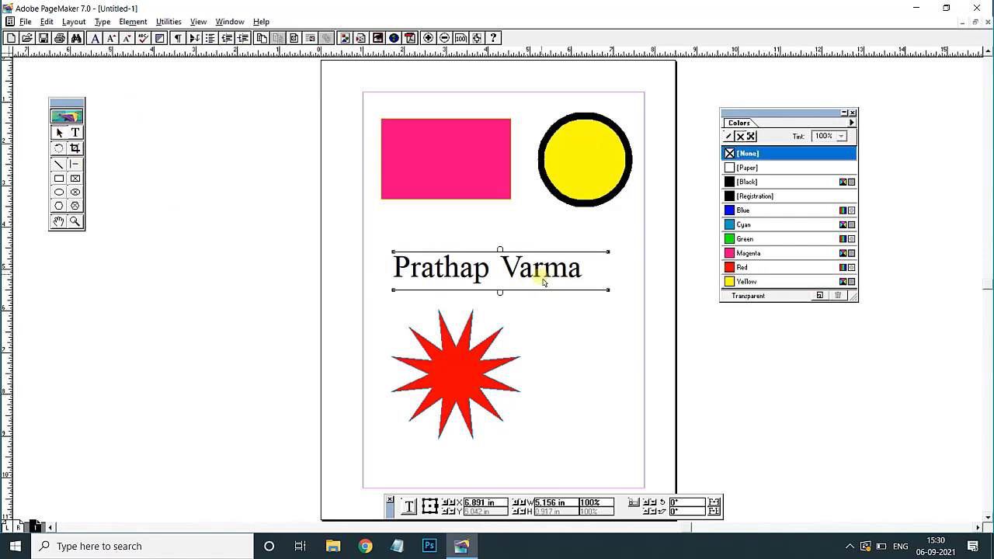
{"action": "left_click", "coordinate": [734, 238]}
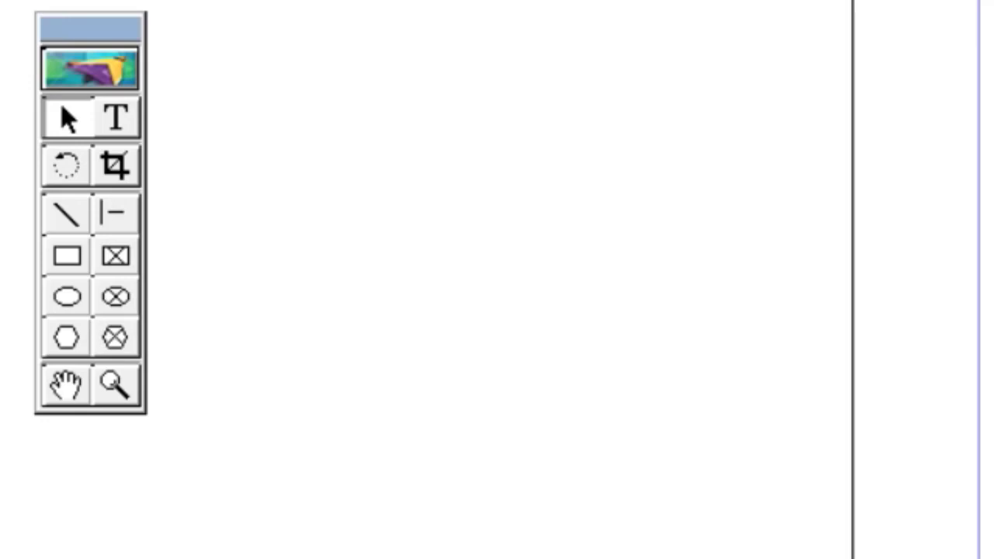
- Color the first three letters of the name text Red using the Text tool
{"action": "left_click", "coordinate": [114, 119]}
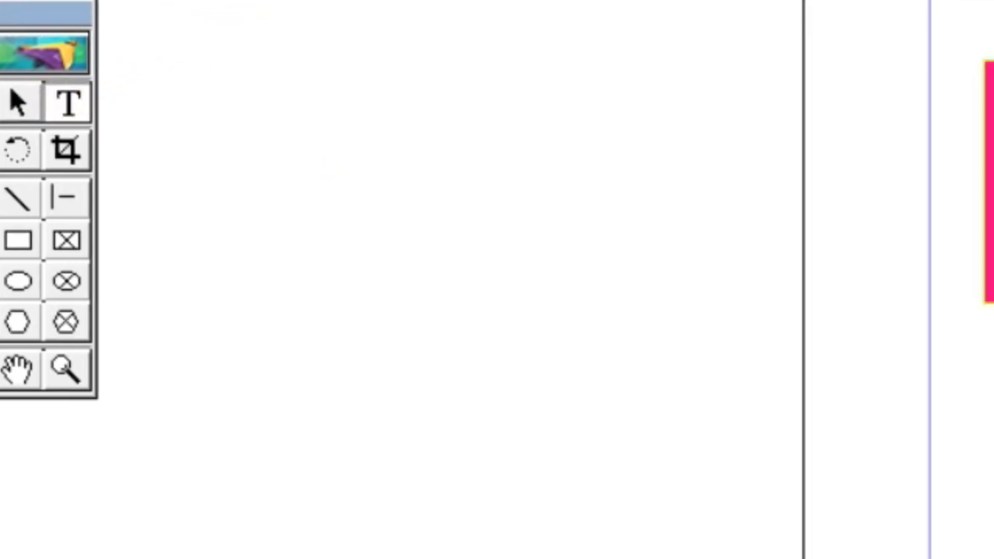
{"action": "left_click_drag", "start_coordinate": [195, 259], "coordinate": [282, 304]}
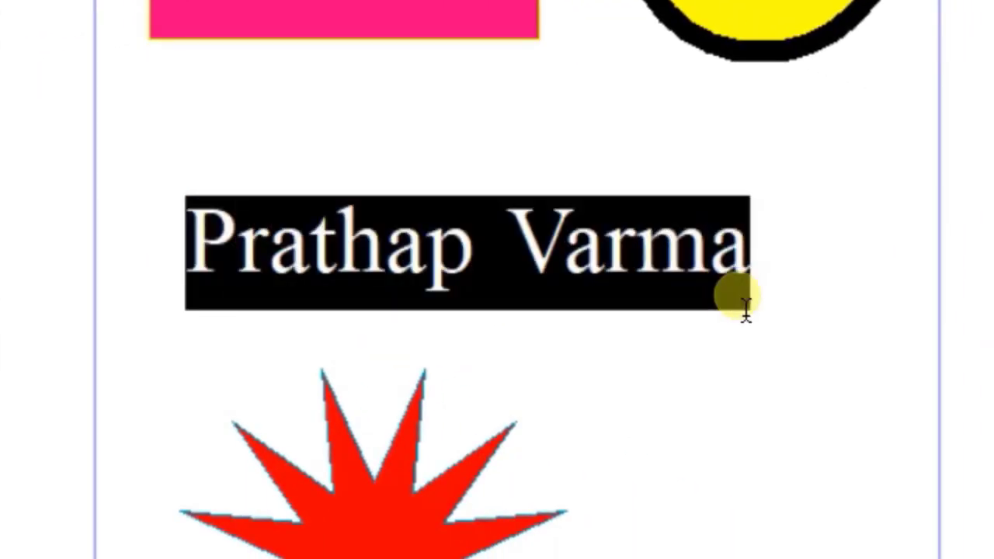
{"action": "left_click", "coordinate": [281, 303]}
{"action": "left_click_drag", "start_coordinate": [200, 268], "coordinate": [322, 271]}
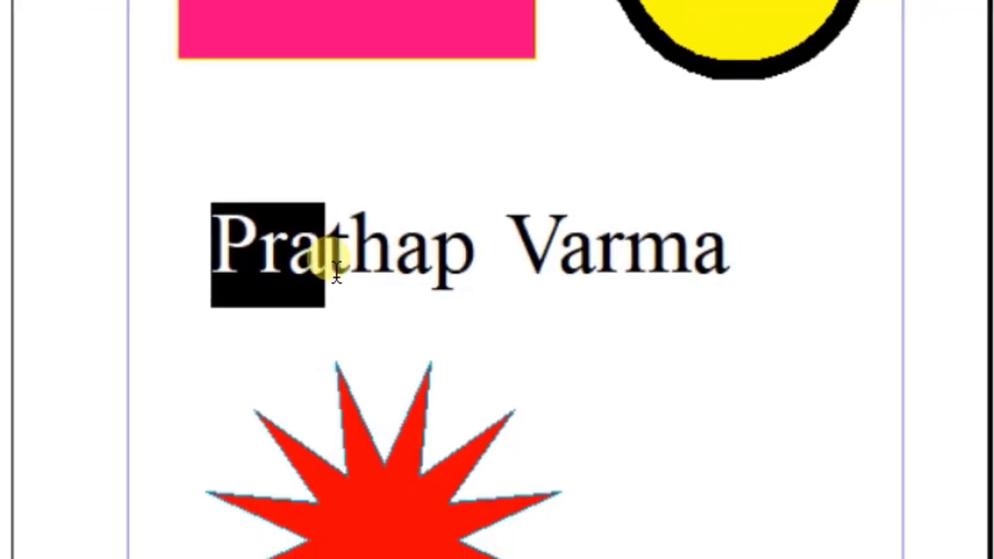
{"action": "left_click", "coordinate": [732, 270]}
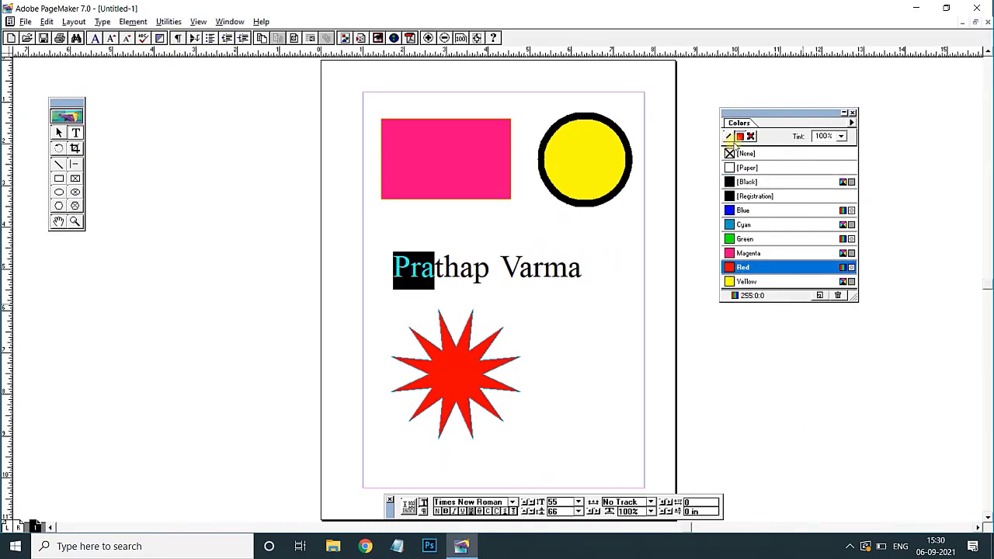
{"action": "left_click", "coordinate": [731, 137]}
{"action": "left_click", "coordinate": [466, 272]}
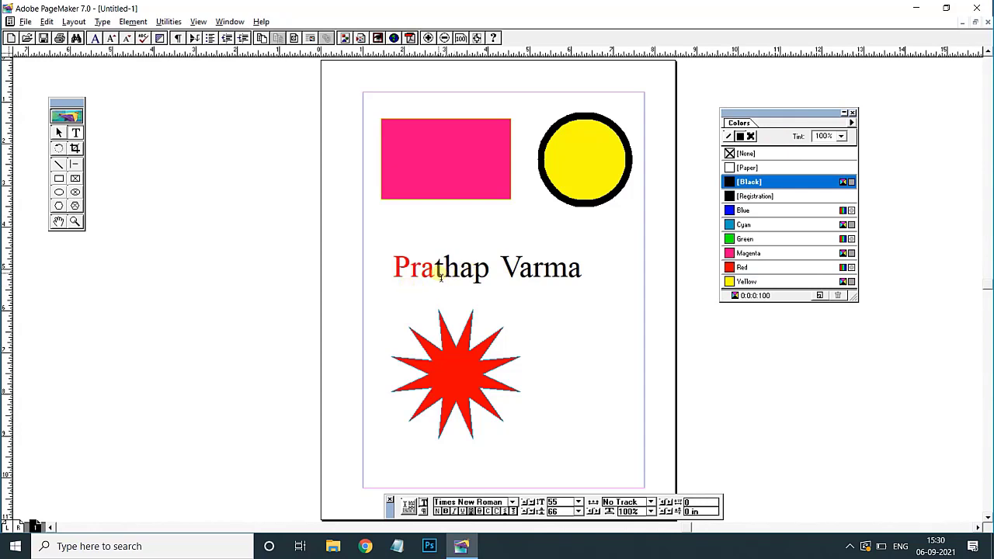
- Color the first word's remaining letters Blue, and the second word's middle and last letters Magenta and Cyan
{"action": "left_click_drag", "start_coordinate": [436, 271], "coordinate": [486, 268]}
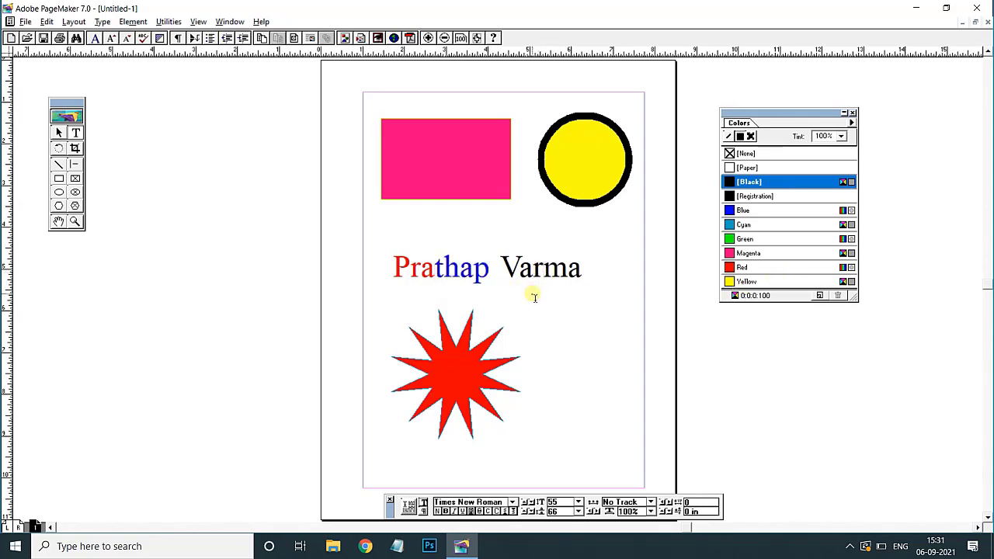
{"action": "left_click_drag", "start_coordinate": [533, 270], "coordinate": [544, 272]}
{"action": "left_click", "coordinate": [733, 254]}
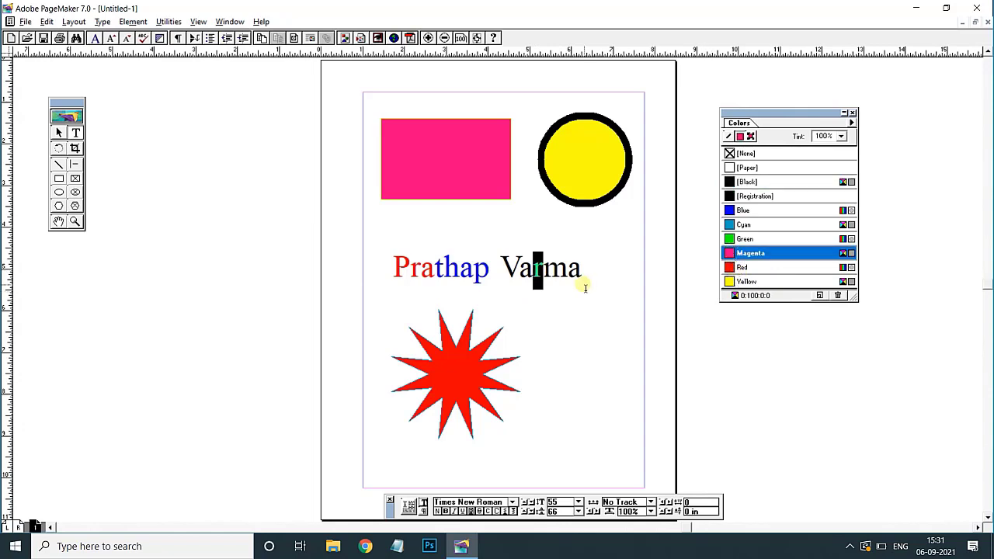
{"action": "left_click_drag", "start_coordinate": [568, 271], "coordinate": [595, 280]}
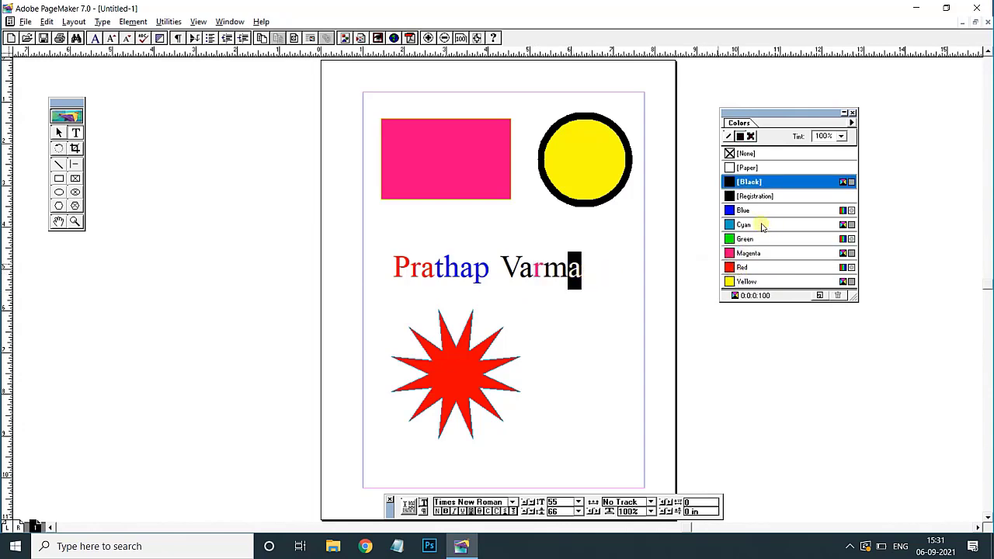
{"action": "left_click", "coordinate": [737, 225]}
{"action": "left_click", "coordinate": [596, 326]}
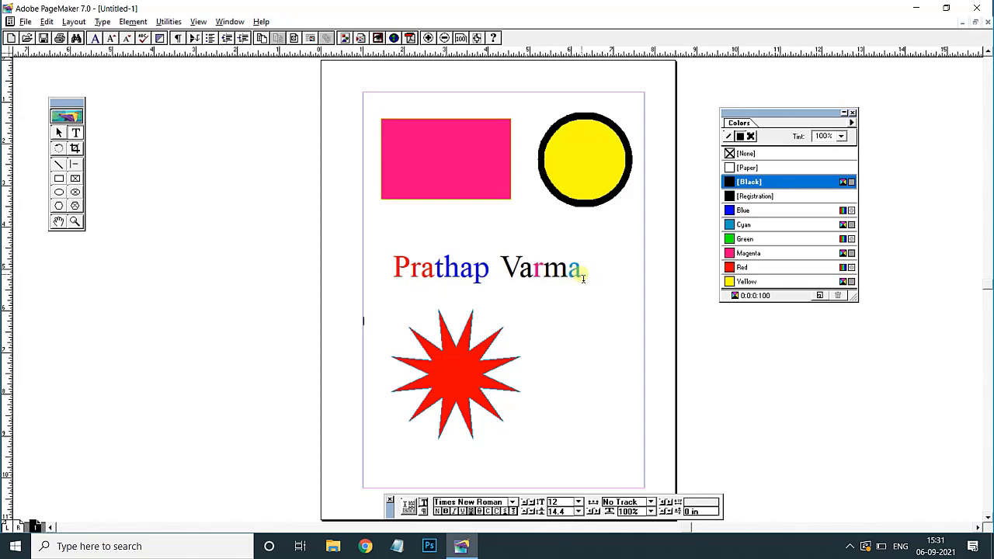
- Select the entire name text and color all of it Red
{"action": "left_click_drag", "start_coordinate": [591, 276], "coordinate": [392, 270]}
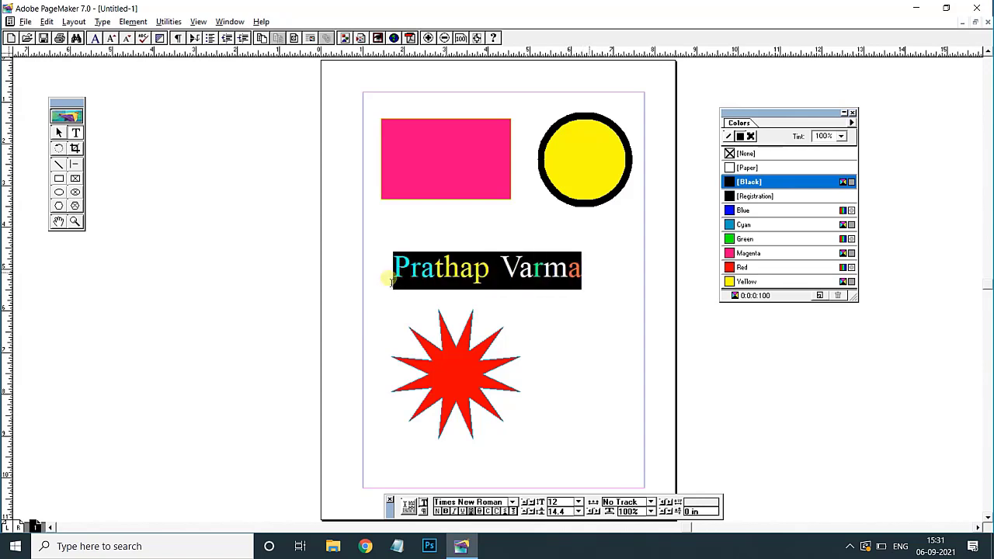
{"action": "left_click", "coordinate": [735, 270]}
{"action": "left_click", "coordinate": [574, 314]}
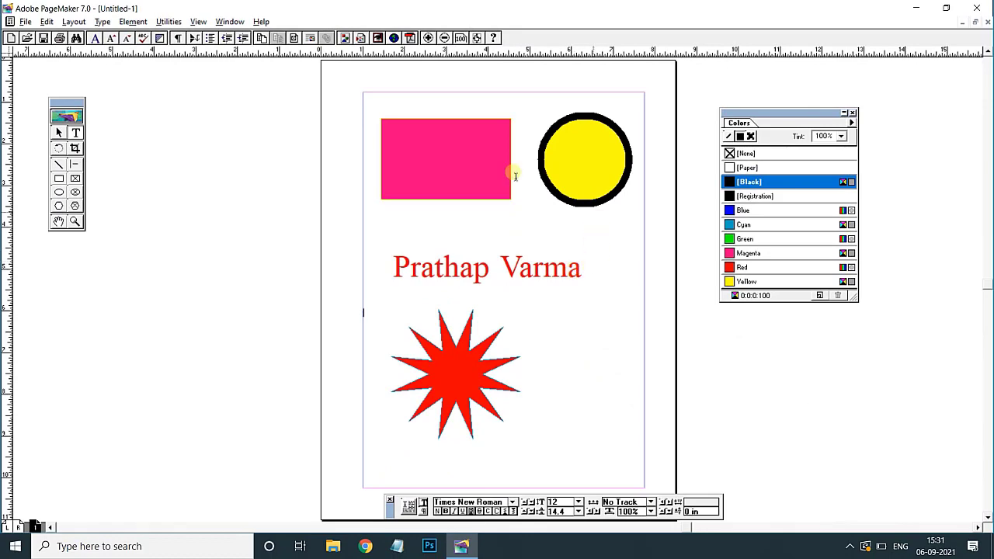
- Select the rectangle and the circle in turn with the Pointer tool to examine their line and fill
{"action": "left_click", "coordinate": [56, 132]}
{"action": "left_click", "coordinate": [497, 163]}
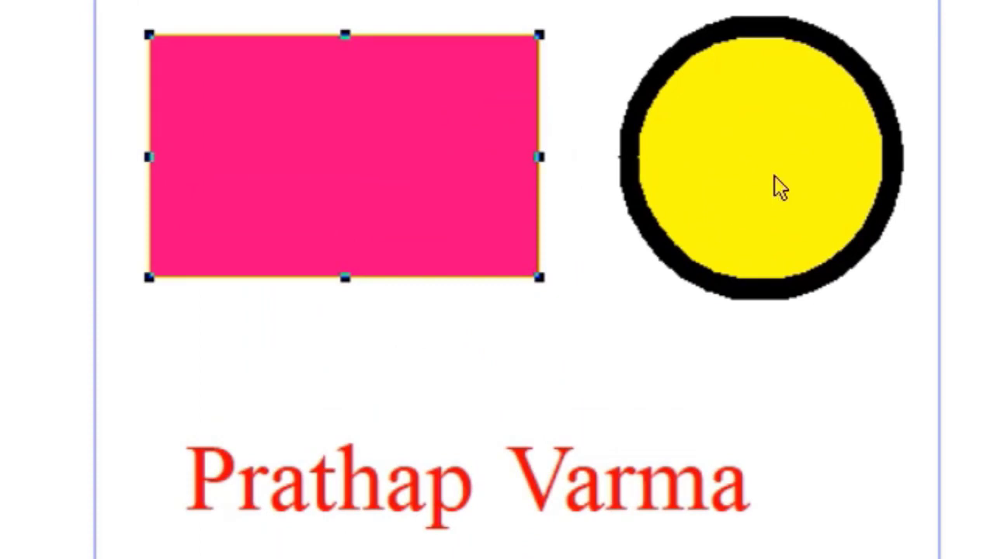
{"action": "left_click", "coordinate": [769, 147]}
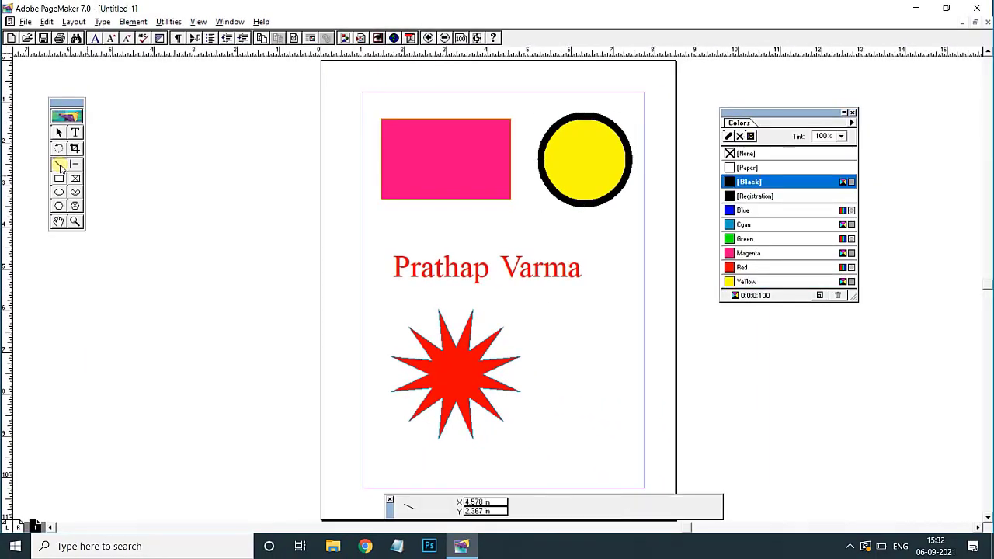
- Define a 7-point custom stroke in the square-dotted style and draw a rectangle with it beside the star, below the name text
{"action": "double_click", "coordinate": [98, 205]}
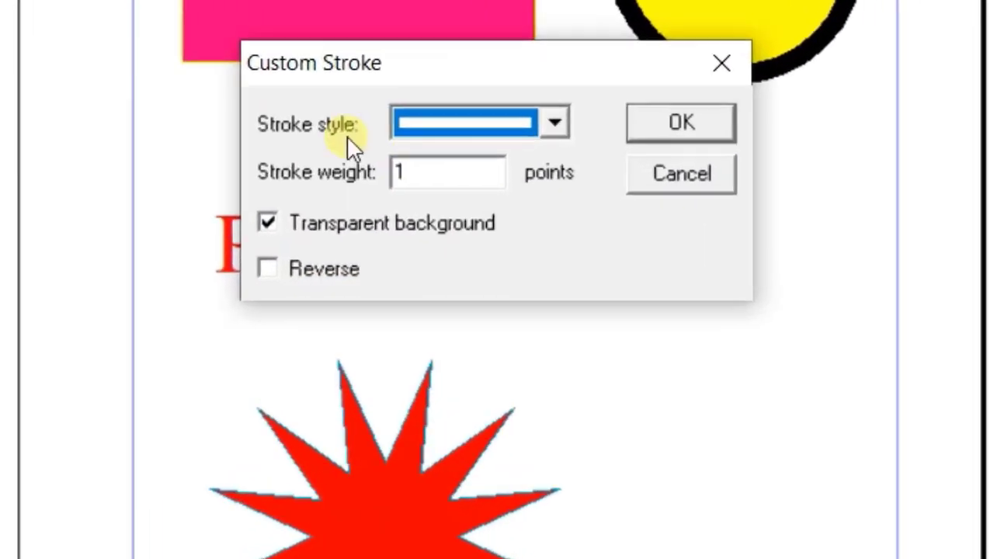
{"action": "key", "text": "Tab"}
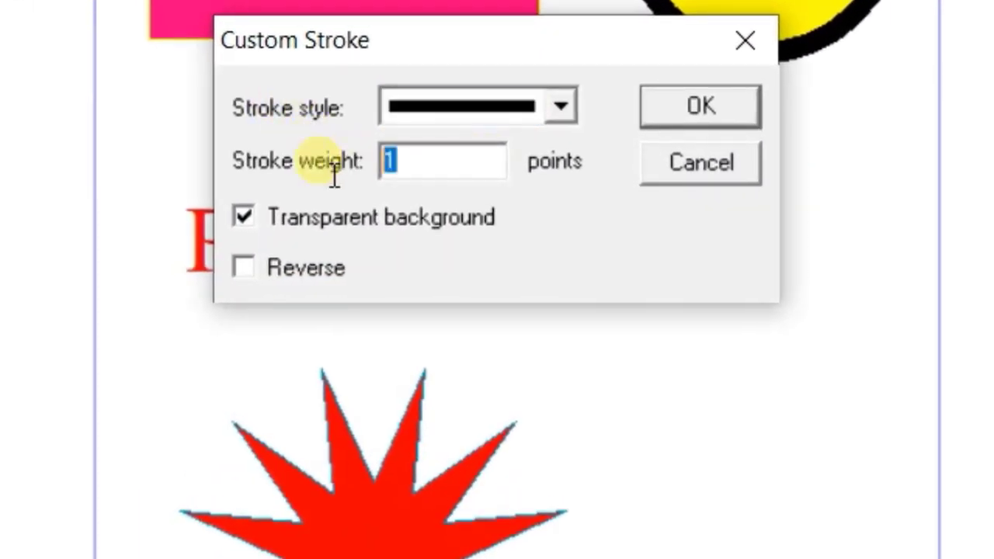
{"action": "left_click", "coordinate": [459, 172]}
{"action": "left_click_drag", "start_coordinate": [488, 168], "coordinate": [355, 173]}
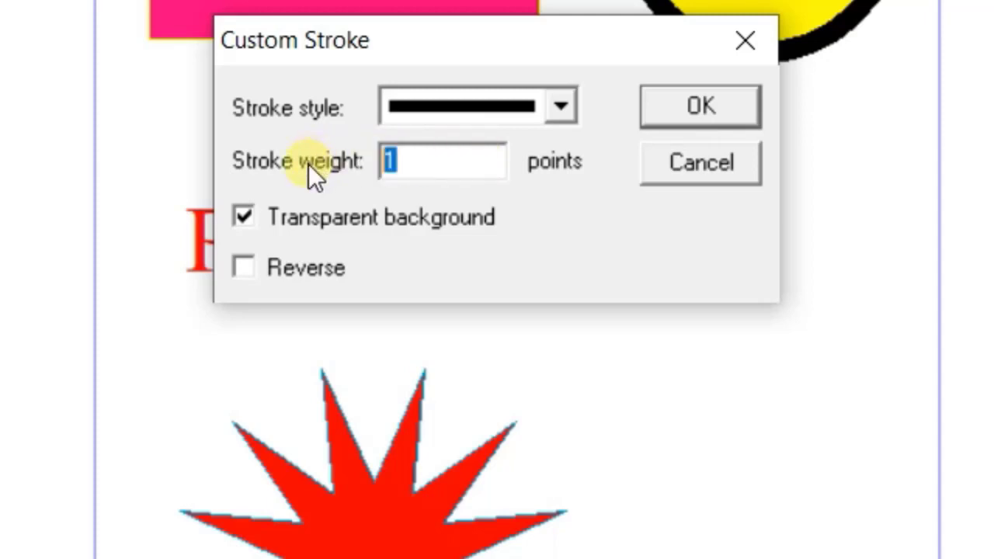
{"action": "type", "text": "7"}
{"action": "left_click", "coordinate": [562, 106]}
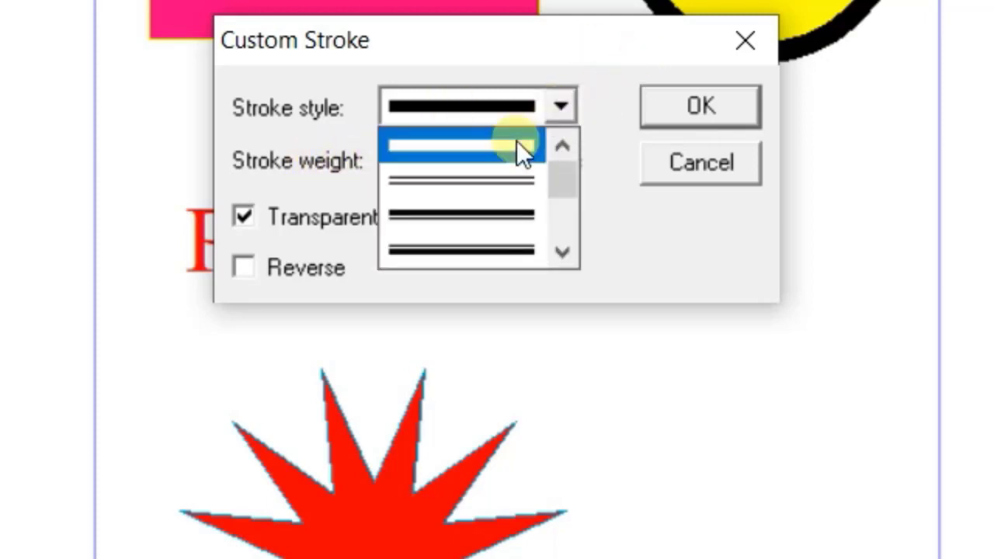
{"action": "left_click", "coordinate": [491, 188]}
{"action": "left_click", "coordinate": [562, 107]}
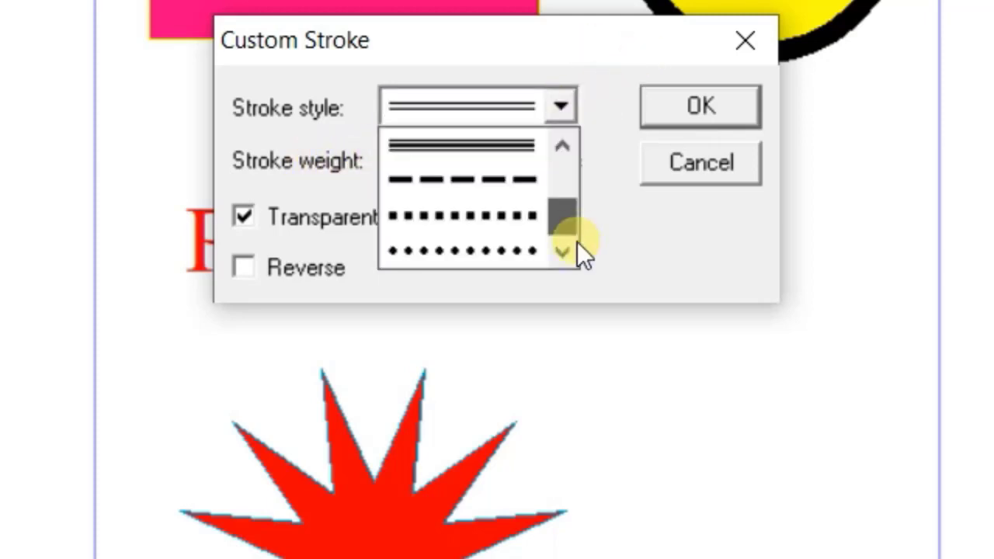
{"action": "left_click", "coordinate": [505, 216]}
{"action": "left_click", "coordinate": [668, 117]}
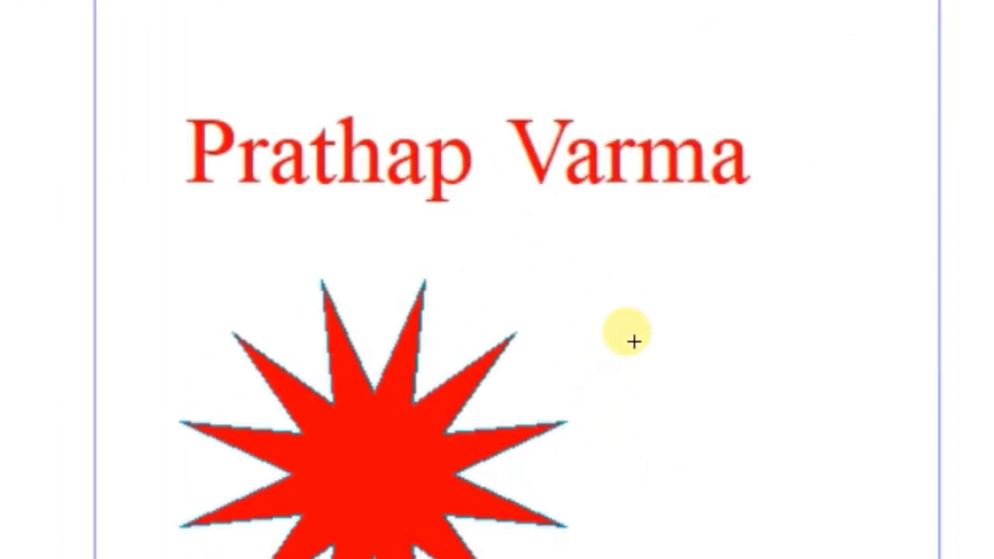
{"action": "mouse_move", "coordinate": [634, 341]}
{"action": "left_mouse_down"}
{"action": "mouse_move", "coordinate": [905, 533]}
{"action": "mouse_move", "coordinate": [964, 532]}
{"action": "left_mouse_up"}
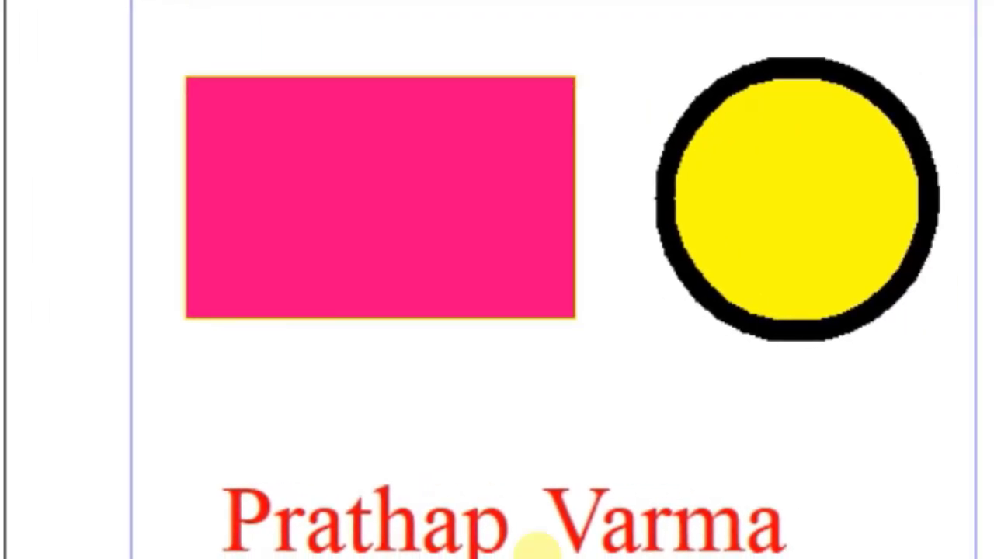
- Give the magenta rectangle a 12pt solid stroke and color its line Green
{"action": "left_click", "coordinate": [402, 197]}
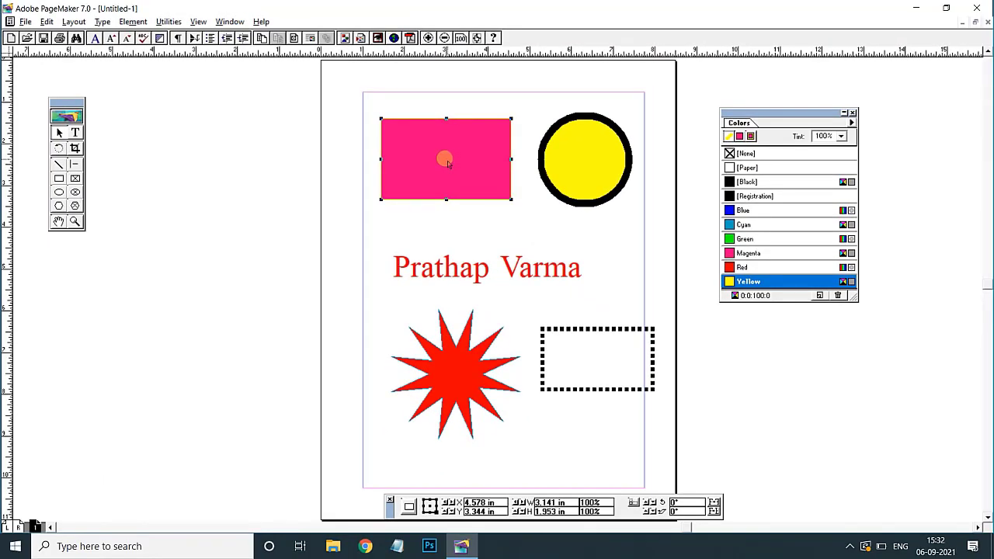
{"action": "left_click", "coordinate": [135, 23]}
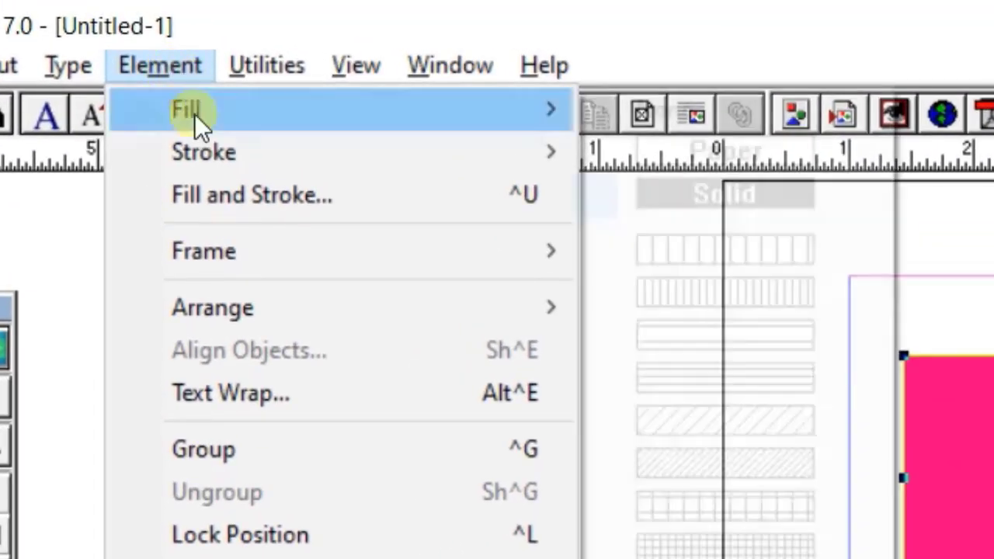
{"action": "mouse_move", "coordinate": [195, 146]}
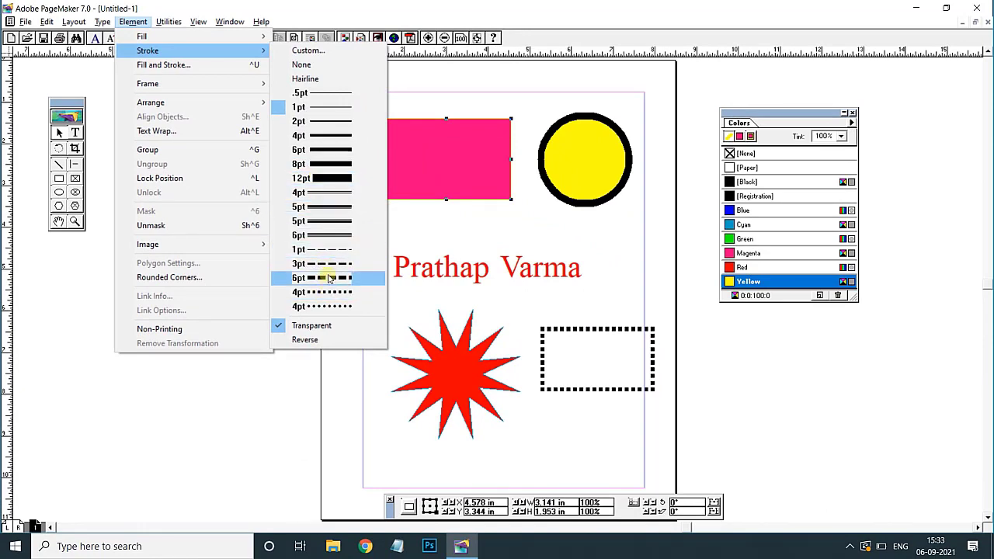
{"action": "left_click", "coordinate": [325, 180]}
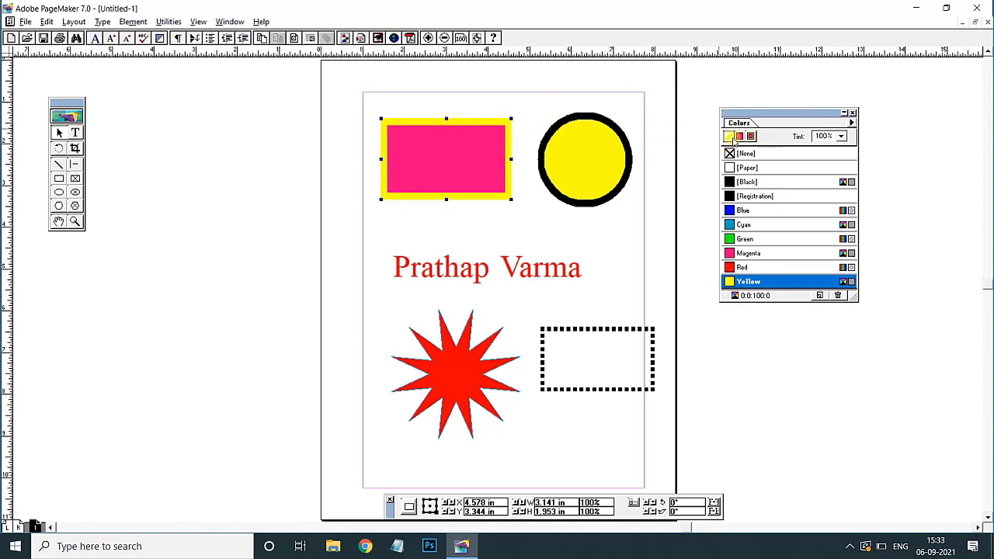
{"action": "left_click", "coordinate": [732, 241]}
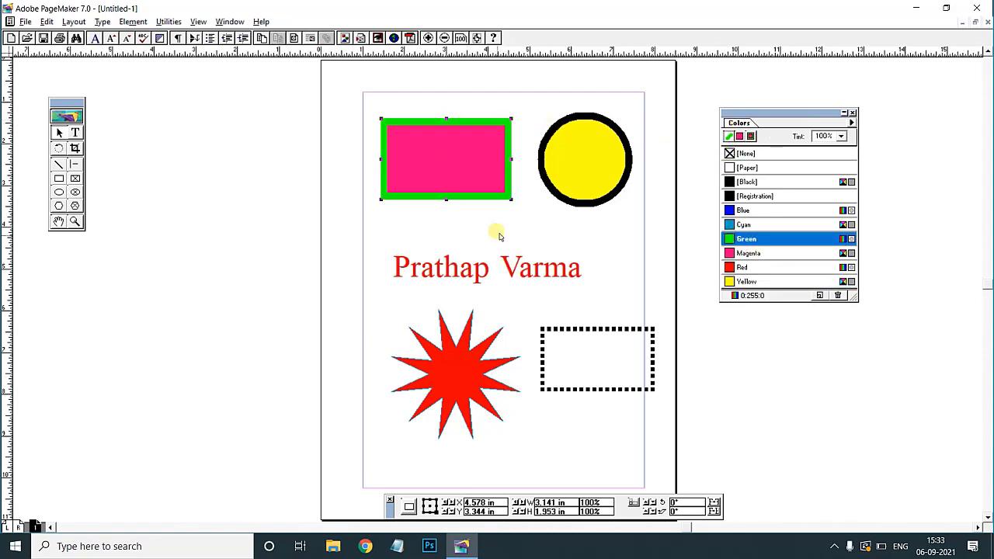
- Select the red star and change its outline to the 6pt dashed stroke
{"action": "left_click", "coordinate": [461, 384]}
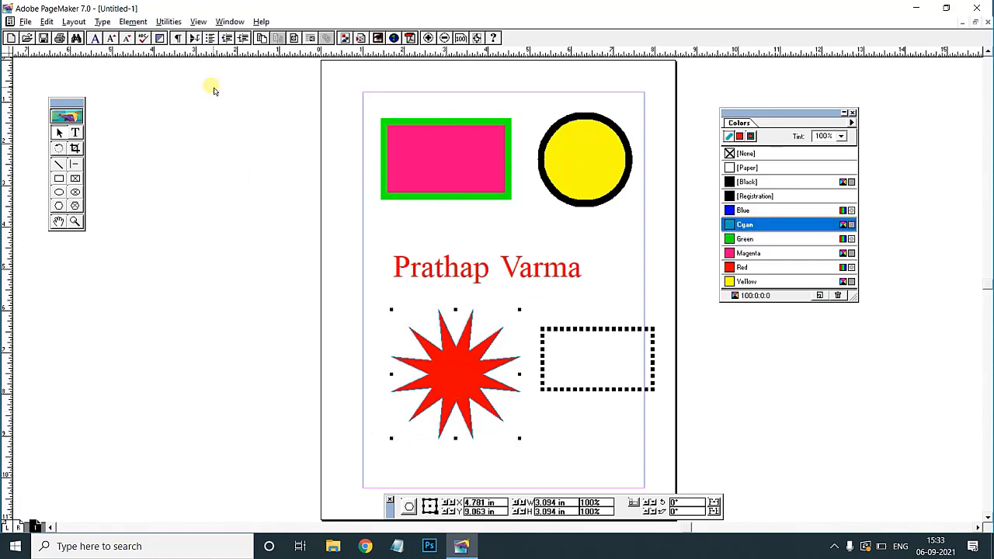
{"action": "left_click", "coordinate": [132, 21]}
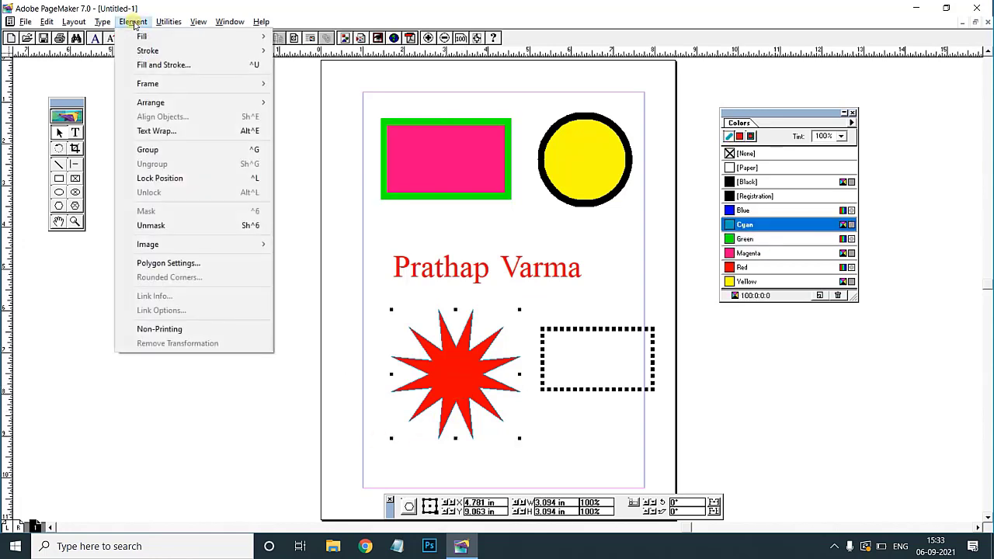
{"action": "mouse_move", "coordinate": [155, 51]}
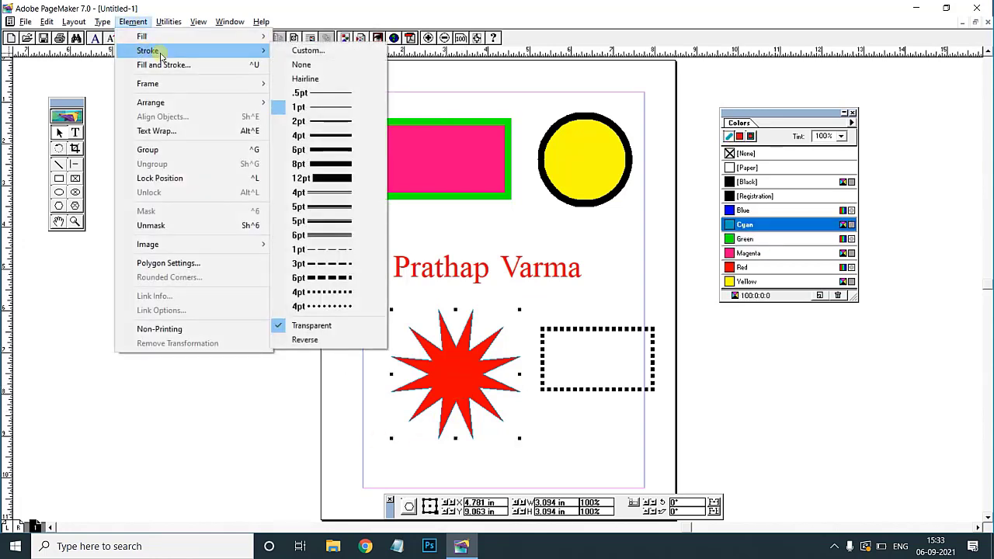
{"action": "left_click", "coordinate": [333, 281]}
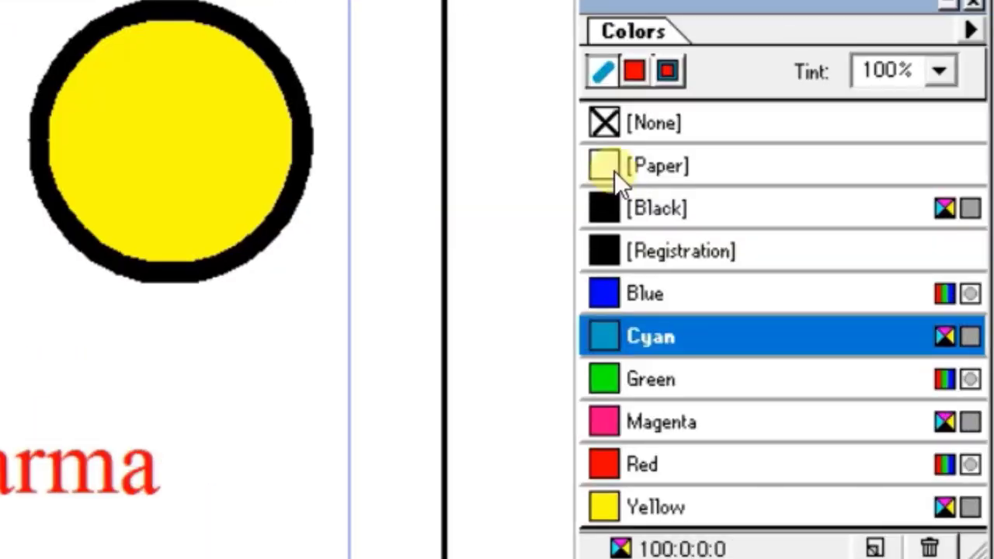
- Color the star's dashed line Yellow, Cyan and Green in turn
{"action": "left_click", "coordinate": [607, 70]}
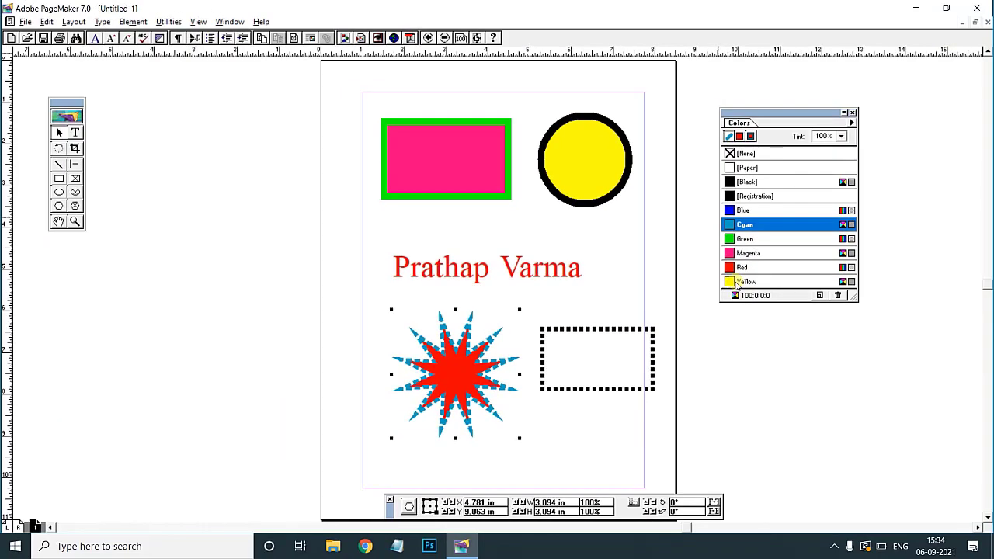
{"action": "left_click", "coordinate": [734, 282]}
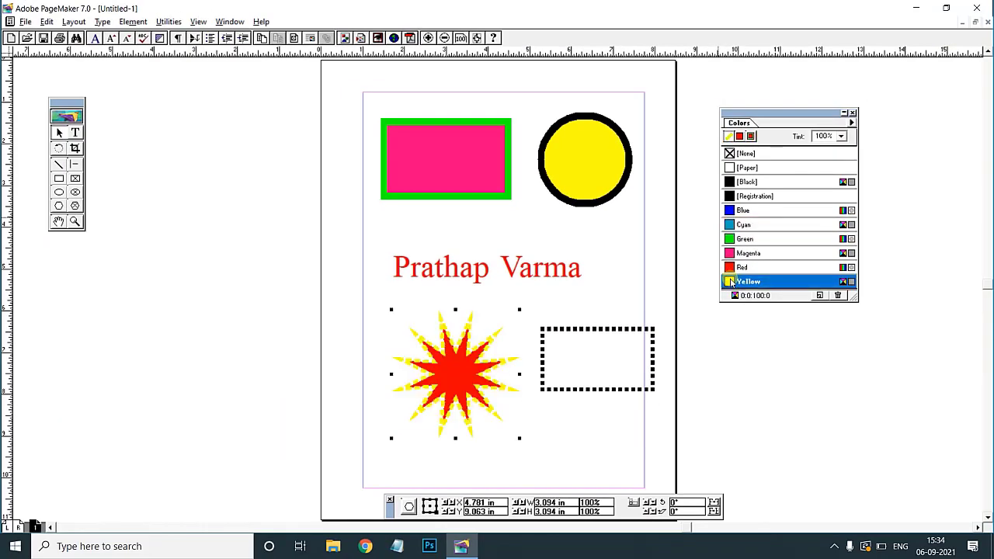
{"action": "left_click", "coordinate": [730, 224]}
{"action": "left_click", "coordinate": [731, 239]}
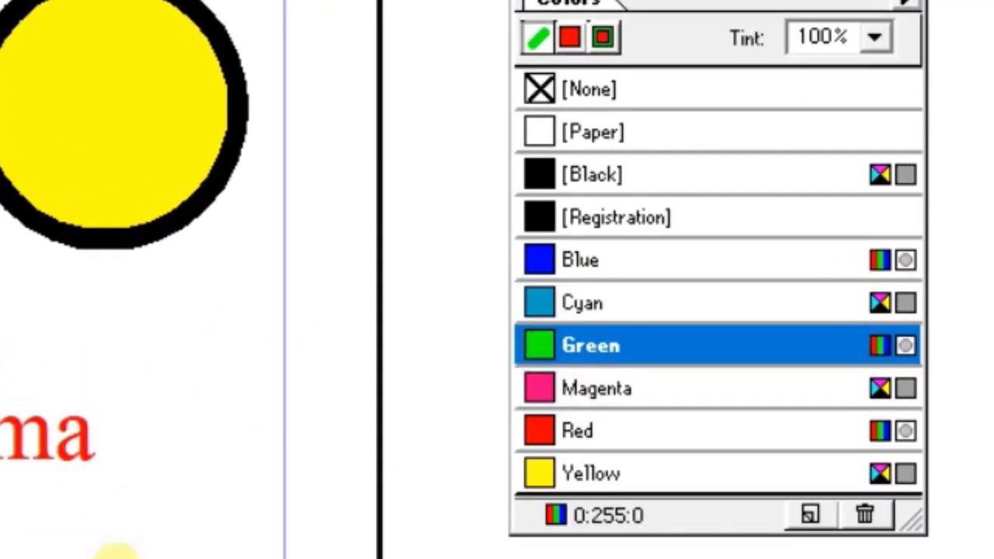
- Color the star's fill Yellow, and finish by applying Cyan to both its line and fill together
{"action": "left_click", "coordinate": [576, 39]}
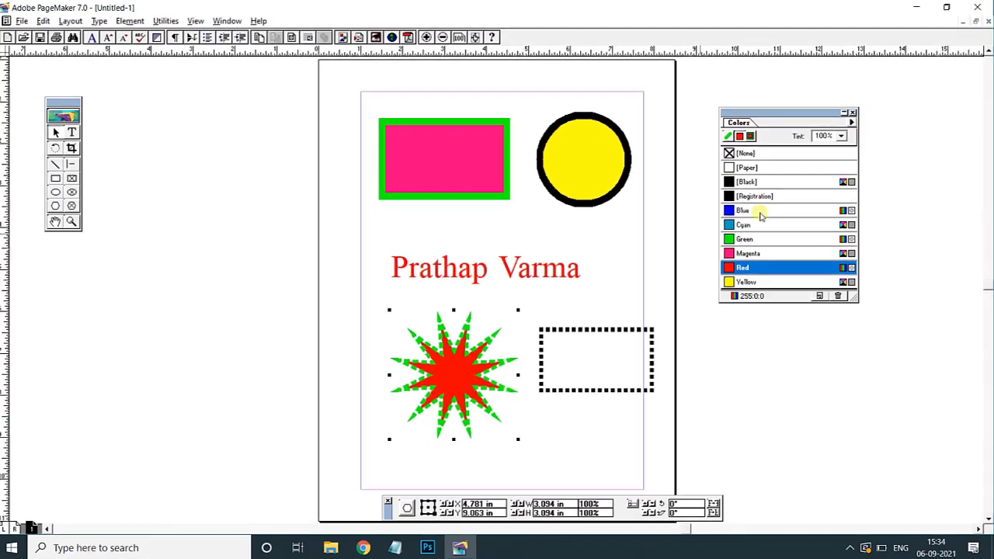
{"action": "left_click", "coordinate": [730, 282]}
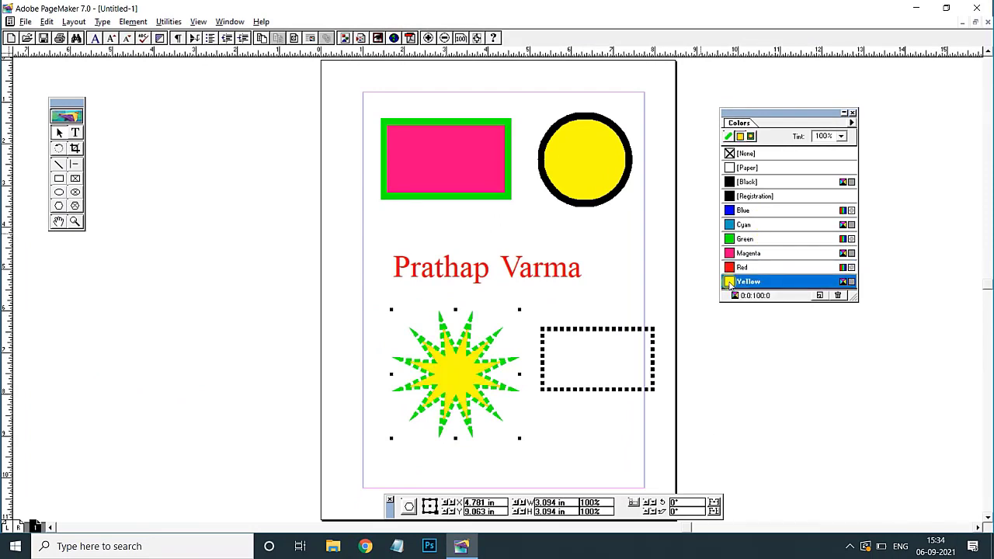
{"action": "left_click", "coordinate": [751, 137]}
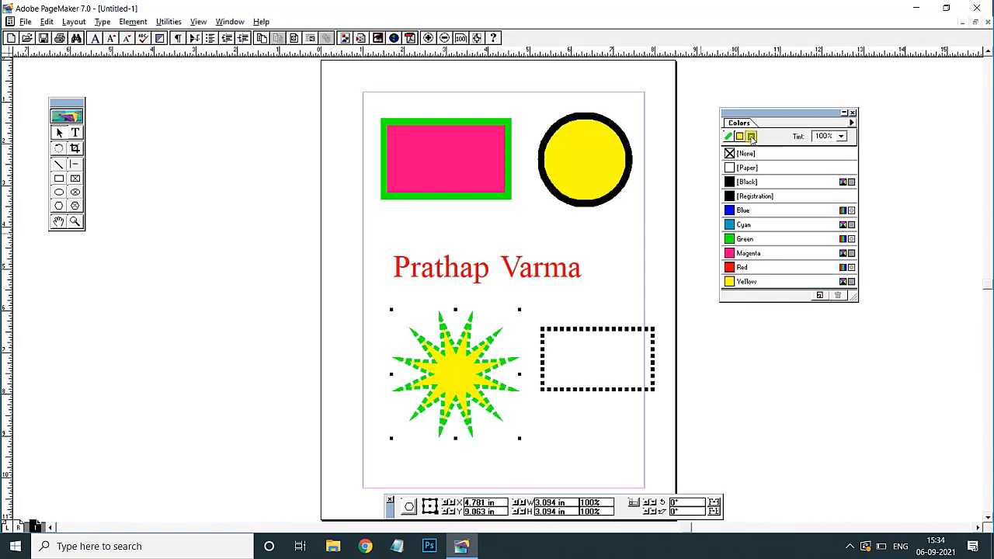
{"action": "left_click", "coordinate": [739, 226]}
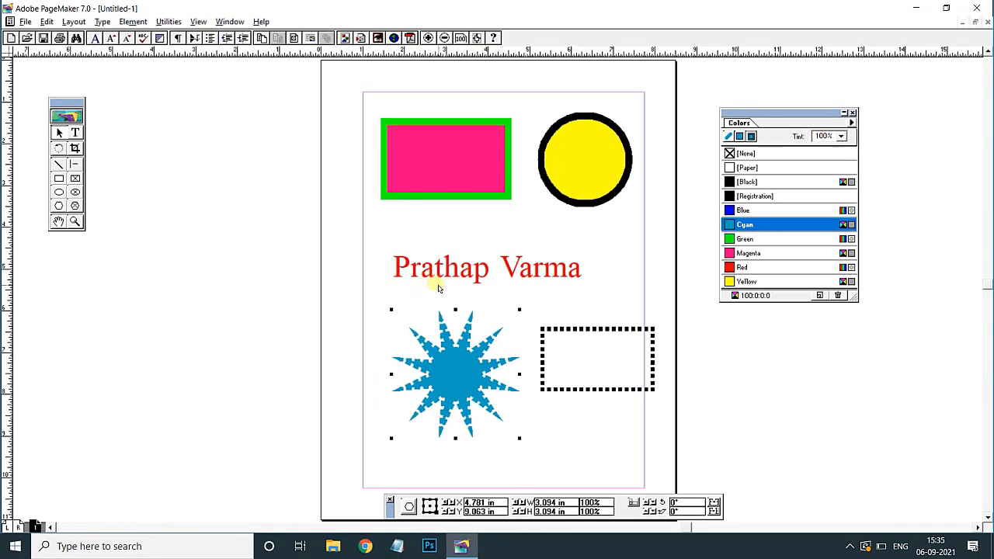
- Select the whole name text with the Text tool and apply Red at a 20% tint
{"action": "left_click", "coordinate": [75, 132]}
{"action": "left_click_drag", "start_coordinate": [395, 275], "coordinate": [595, 277]}
{"action": "left_click", "coordinate": [743, 267]}
{"action": "left_click", "coordinate": [848, 136]}
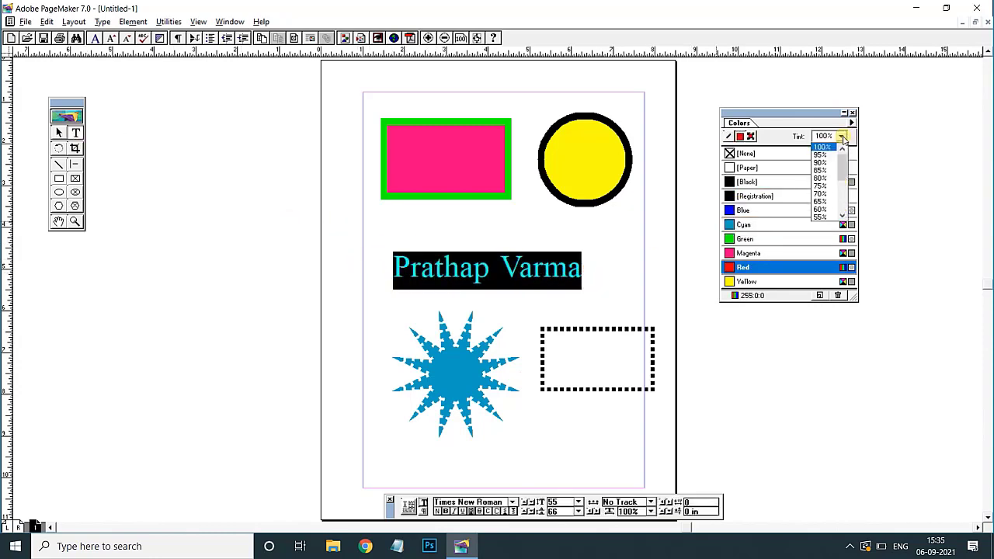
{"action": "left_click_drag", "start_coordinate": [844, 171], "coordinate": [845, 197]}
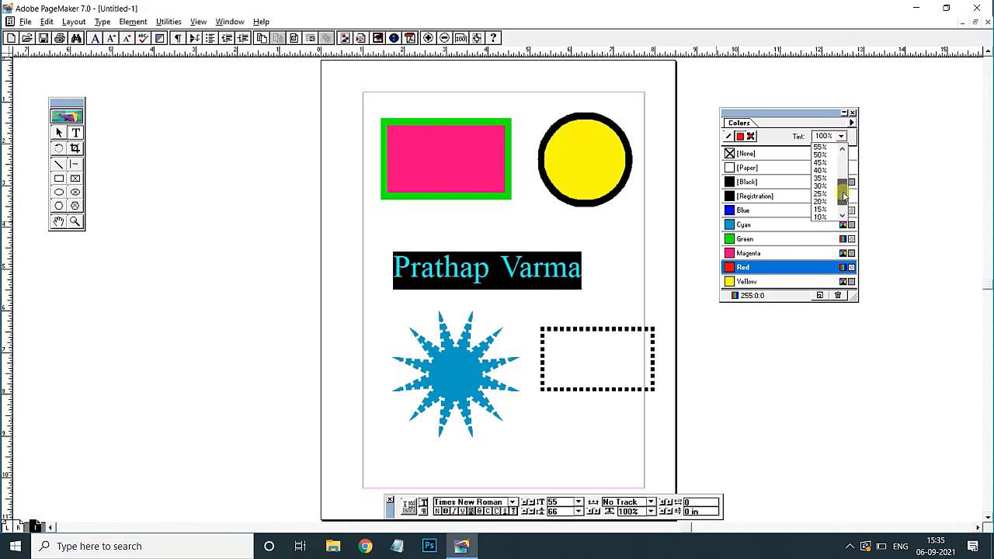
{"action": "left_click", "coordinate": [821, 201]}
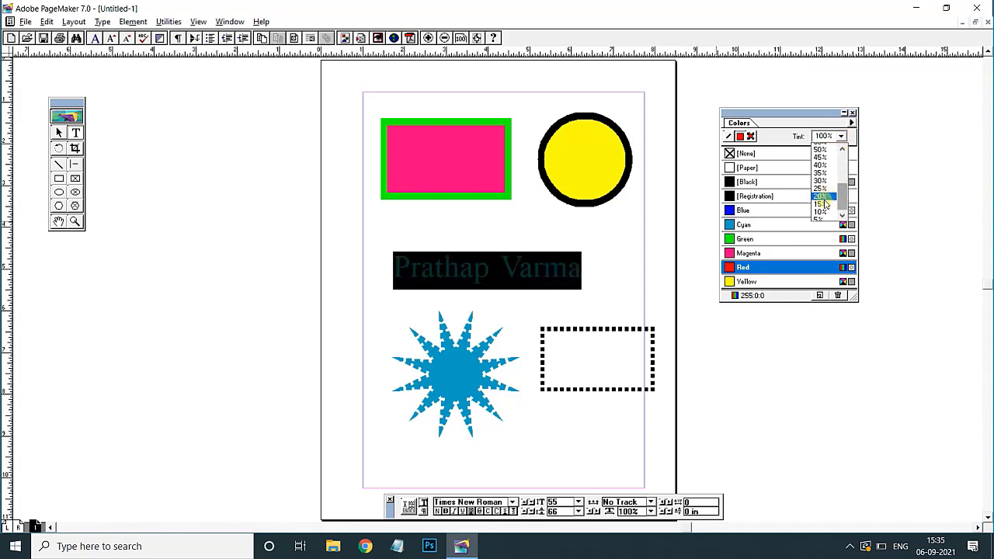
{"action": "left_click", "coordinate": [458, 329]}
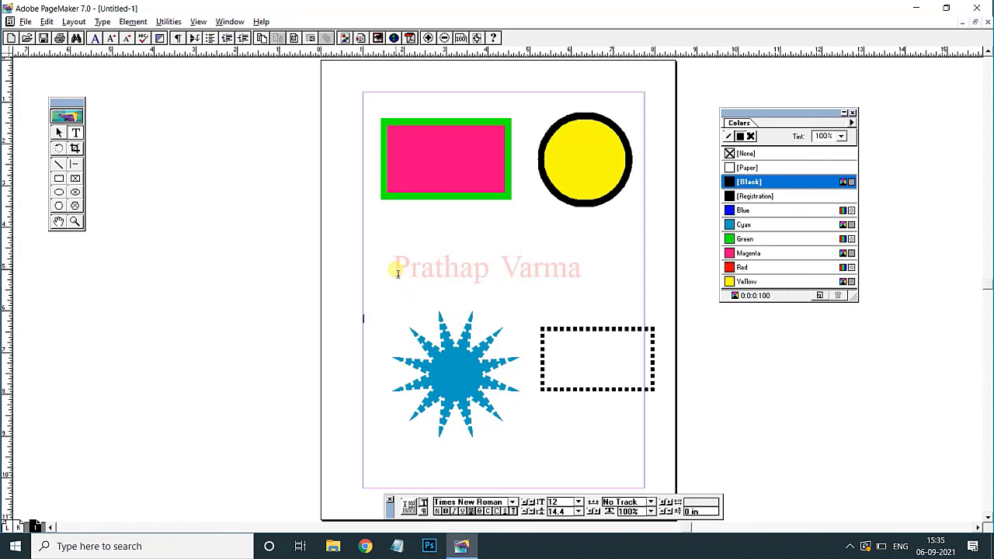
- Reselect the name text and set the tint of its Red color to 50%
{"action": "left_click_drag", "start_coordinate": [393, 268], "coordinate": [598, 267]}
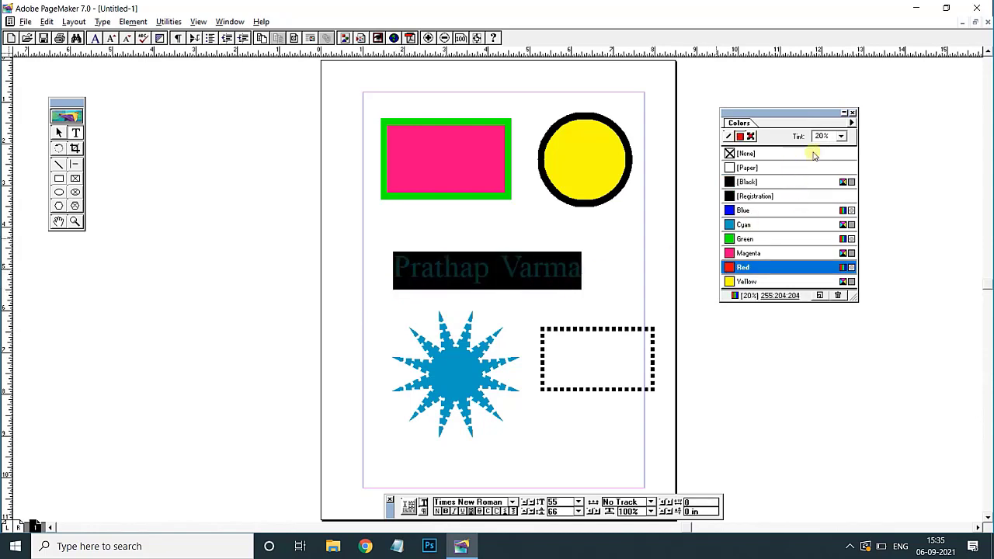
{"action": "left_click", "coordinate": [842, 136]}
{"action": "left_click_drag", "start_coordinate": [845, 194], "coordinate": [845, 182]}
{"action": "left_click", "coordinate": [822, 178]}
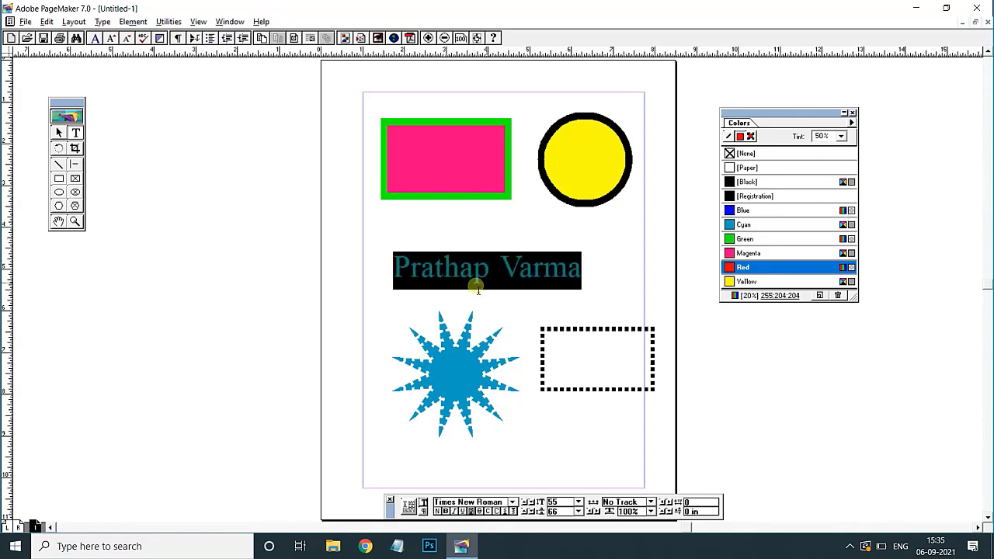
{"action": "left_click", "coordinate": [543, 270]}
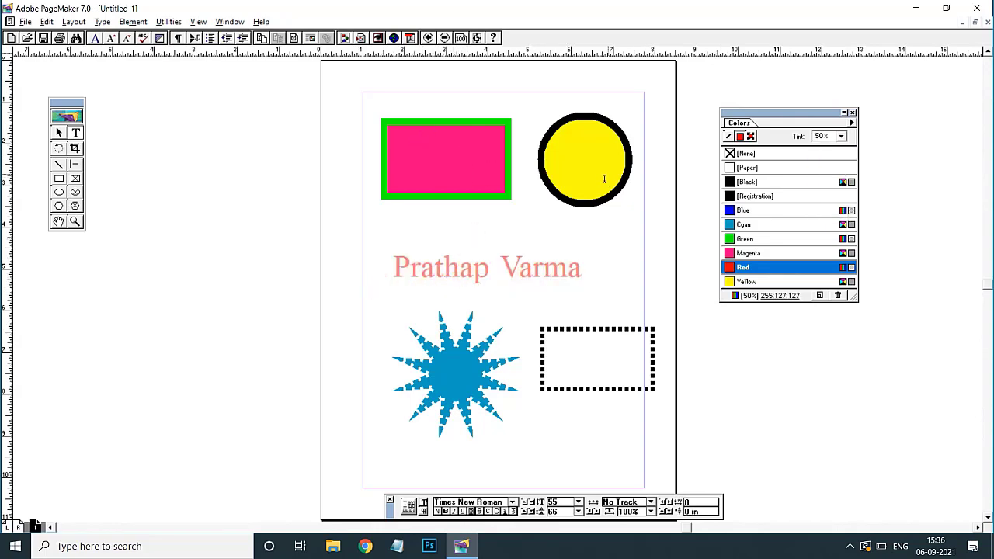
- Select the circle with the Pointer tool and set the tint of its Yellow fill to 35%
{"action": "left_click", "coordinate": [58, 132]}
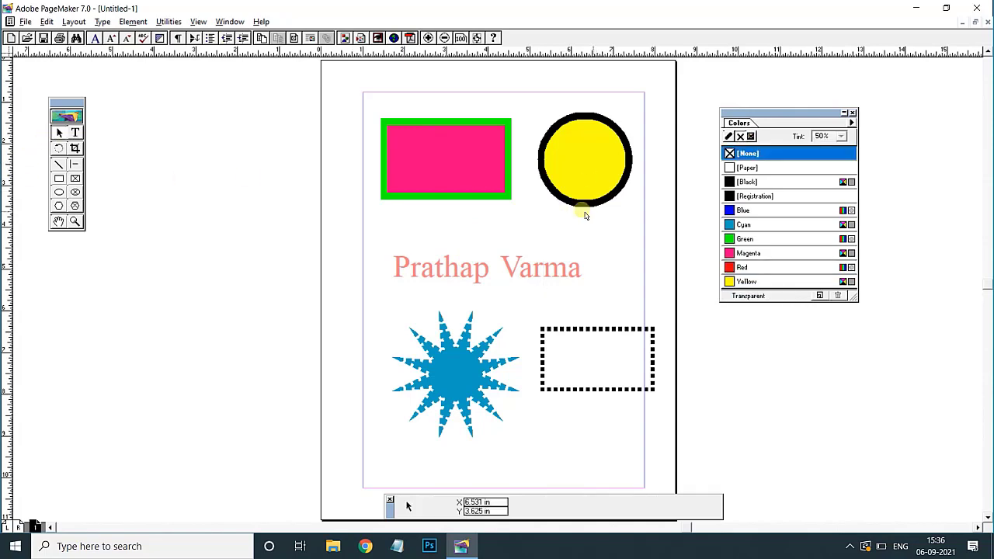
{"action": "left_click", "coordinate": [590, 164]}
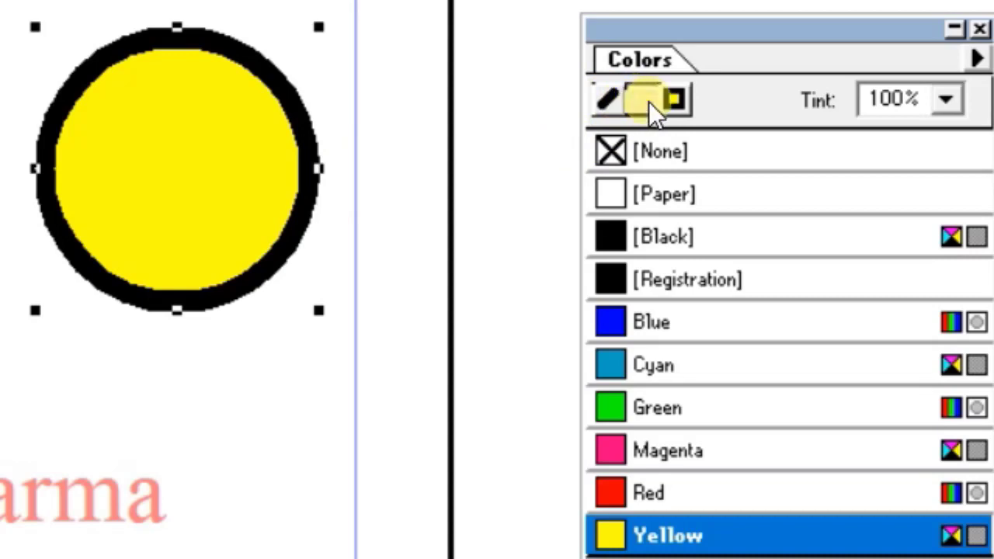
{"action": "left_click", "coordinate": [948, 101]}
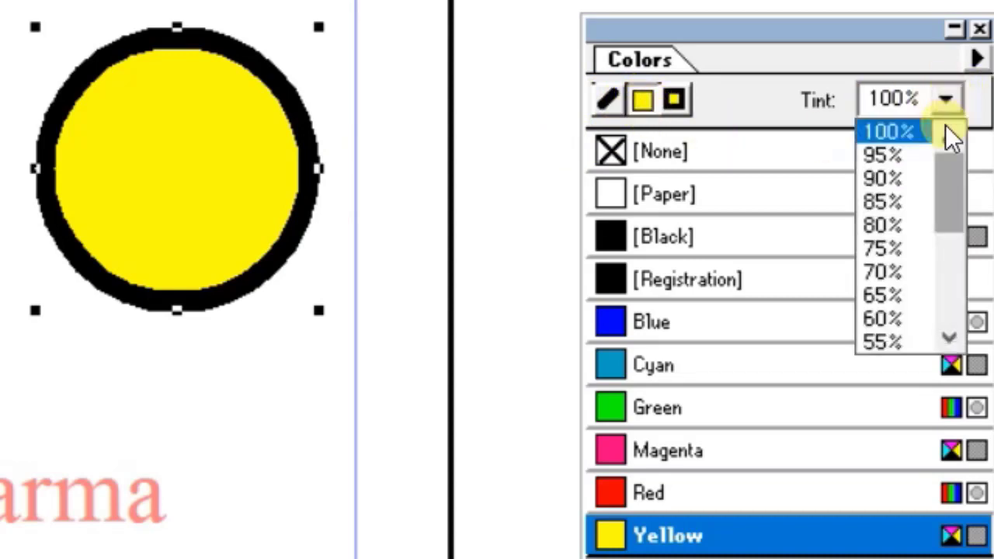
{"action": "left_click_drag", "start_coordinate": [946, 174], "coordinate": [959, 212]}
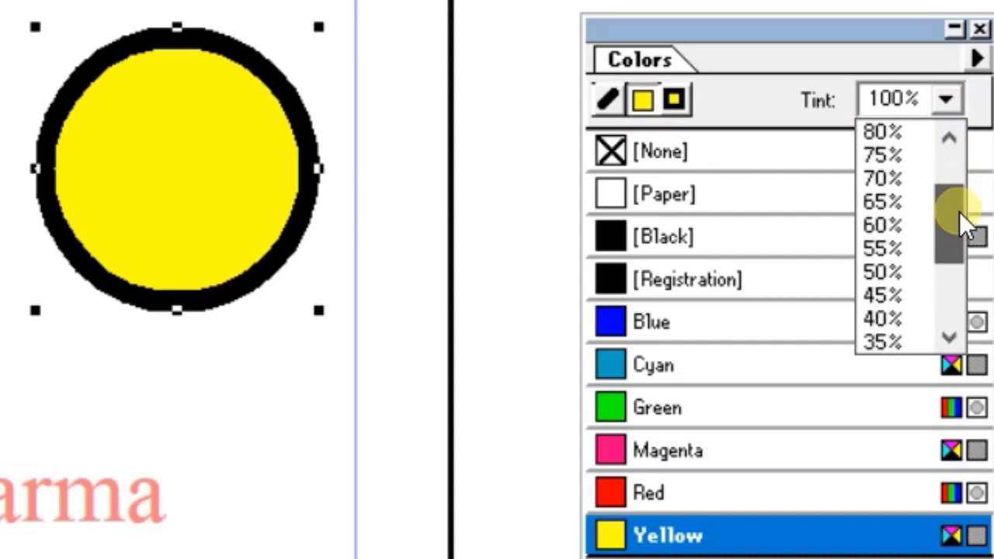
{"action": "left_click", "coordinate": [904, 336]}
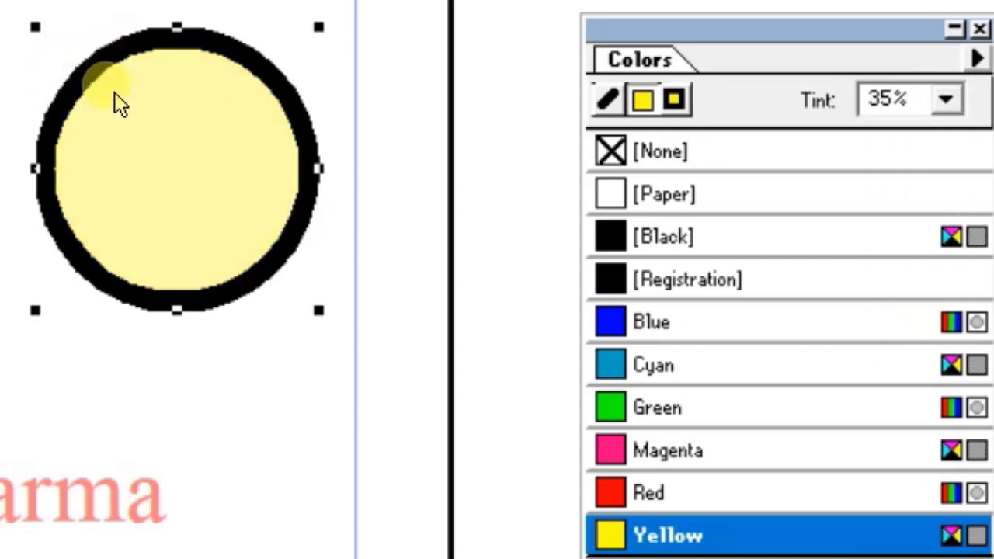
- Set the tint of the circle's Yellow fill to 100%
{"action": "left_click", "coordinate": [946, 93]}
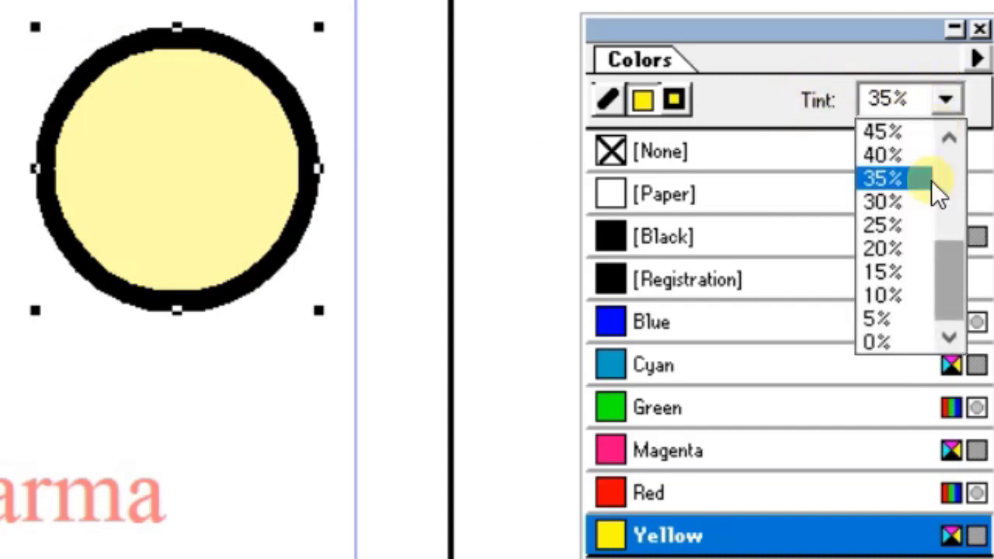
{"action": "left_click_drag", "start_coordinate": [950, 270], "coordinate": [953, 177]}
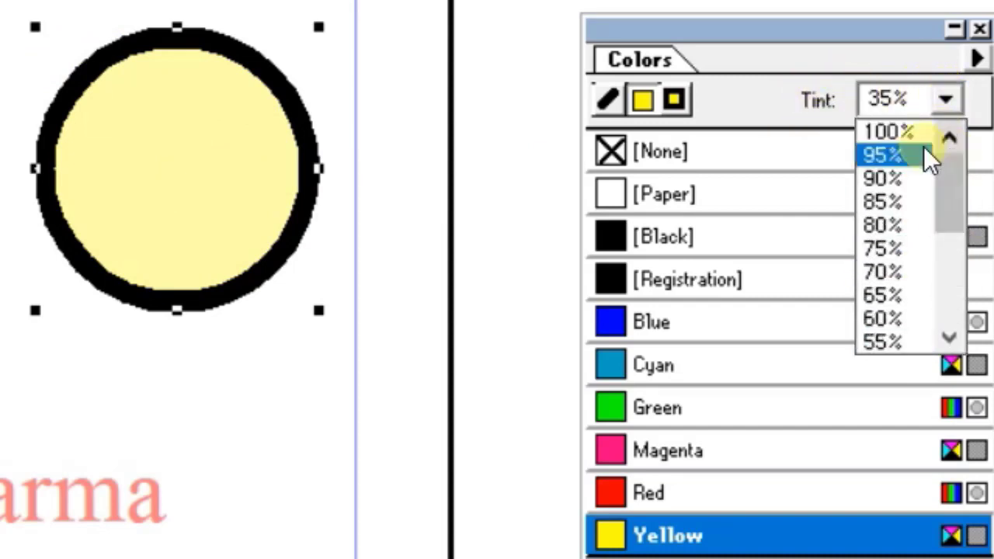
{"action": "left_click", "coordinate": [906, 133]}
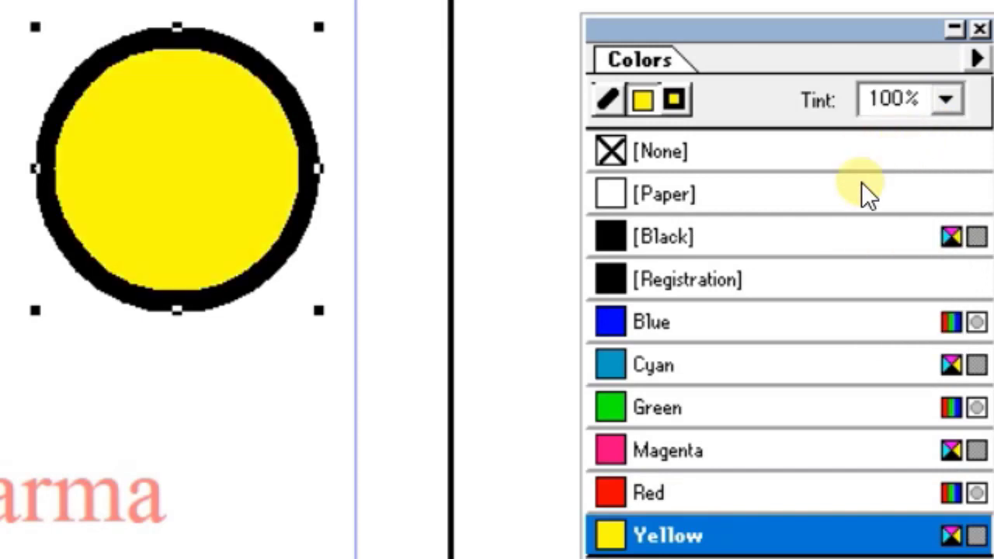
- Set the tint of the circle's Black line to 20%, and restore it to 100%
{"action": "left_click", "coordinate": [609, 96]}
{"action": "left_click", "coordinate": [910, 101]}
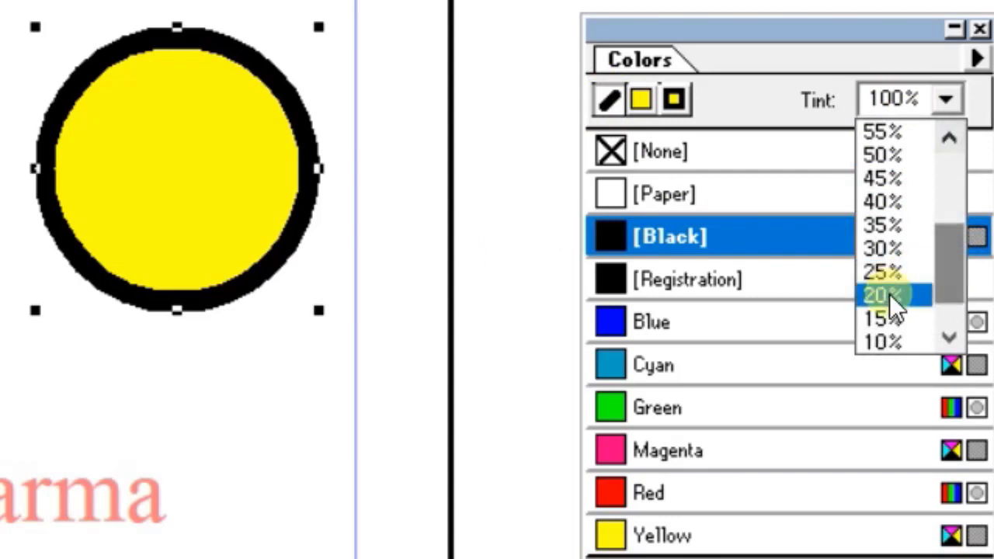
{"action": "left_click", "coordinate": [885, 268]}
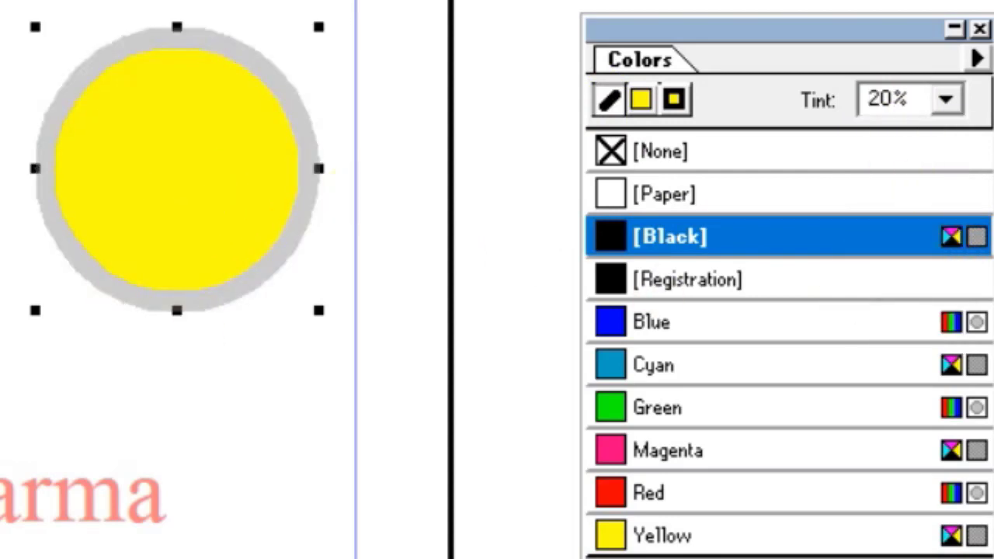
{"action": "left_click", "coordinate": [947, 110]}
{"action": "scroll", "coordinate": [924, 179], "scroll_direction": "up", "scroll_amount": 4}
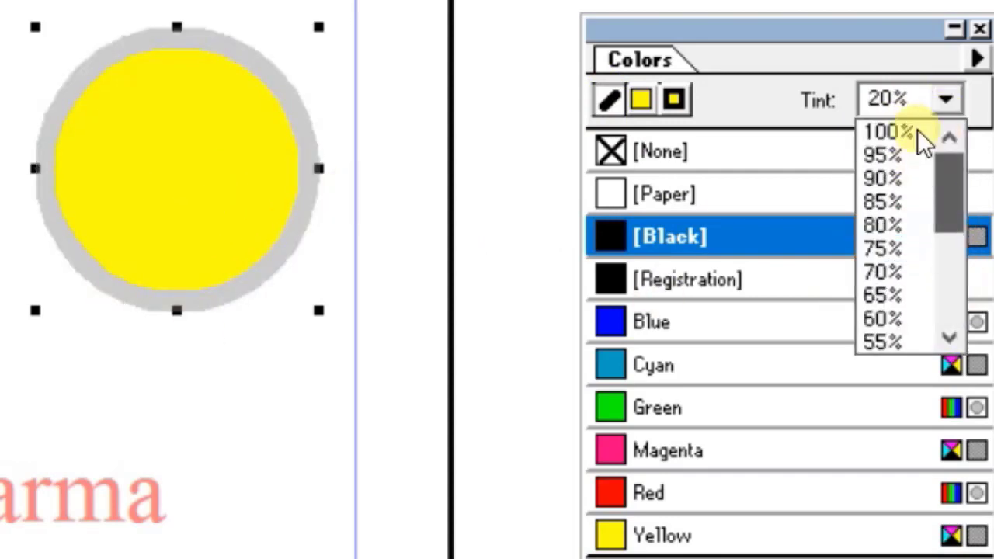
{"action": "left_click", "coordinate": [893, 133]}
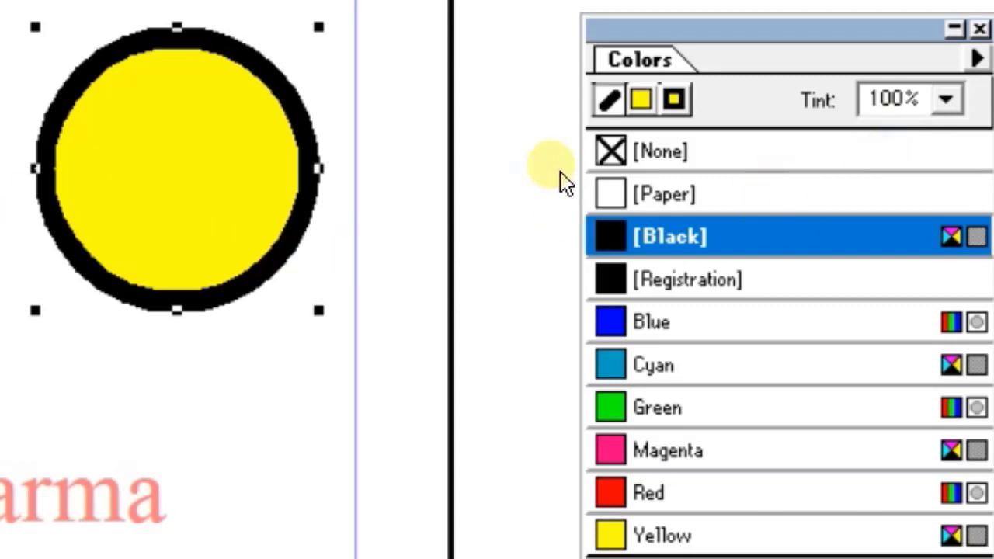
- Set the tint of the circle's line and fill together to 55%, and return both to 100%
{"action": "left_click", "coordinate": [673, 98]}
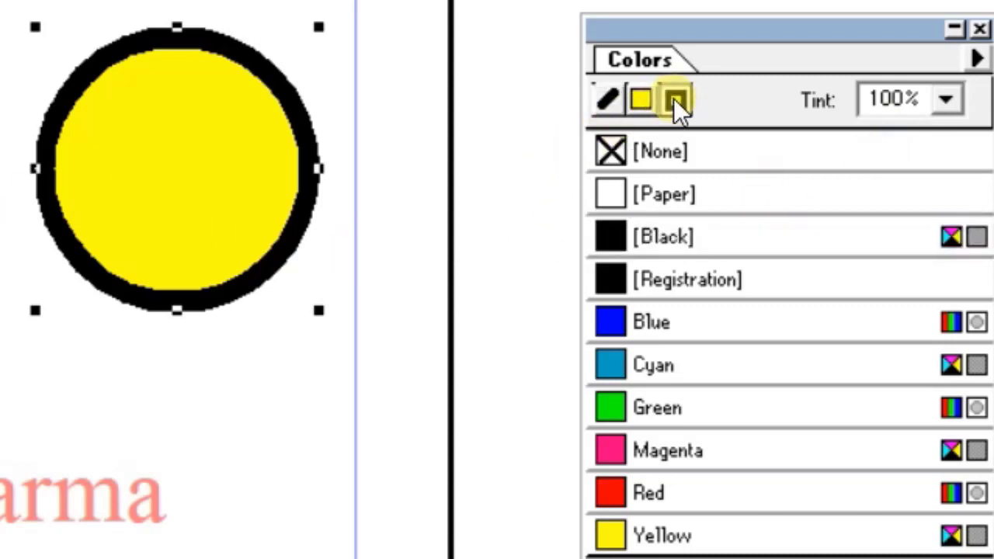
{"action": "left_click", "coordinate": [900, 96]}
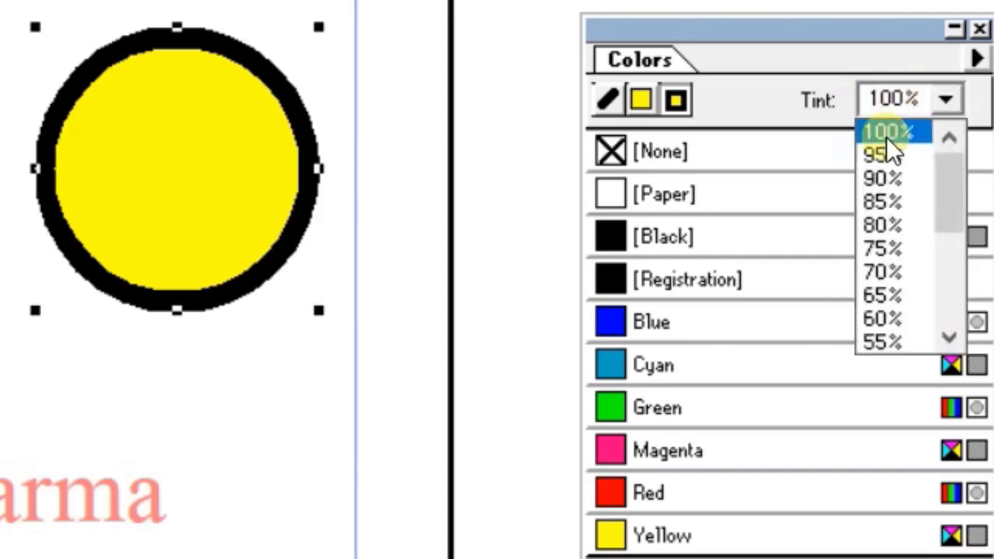
{"action": "left_click", "coordinate": [885, 340]}
{"action": "left_click", "coordinate": [917, 99]}
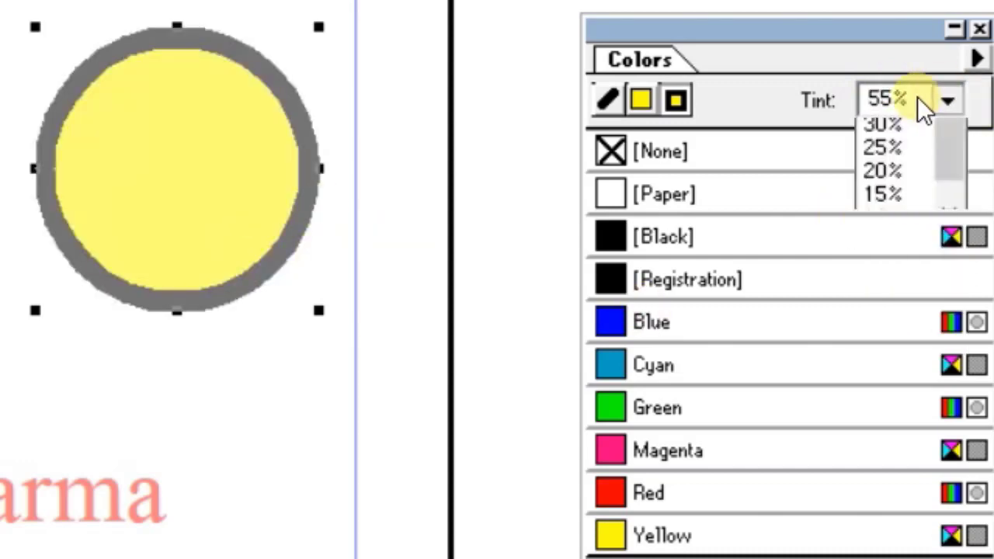
{"action": "left_click_drag", "start_coordinate": [960, 243], "coordinate": [938, 147]}
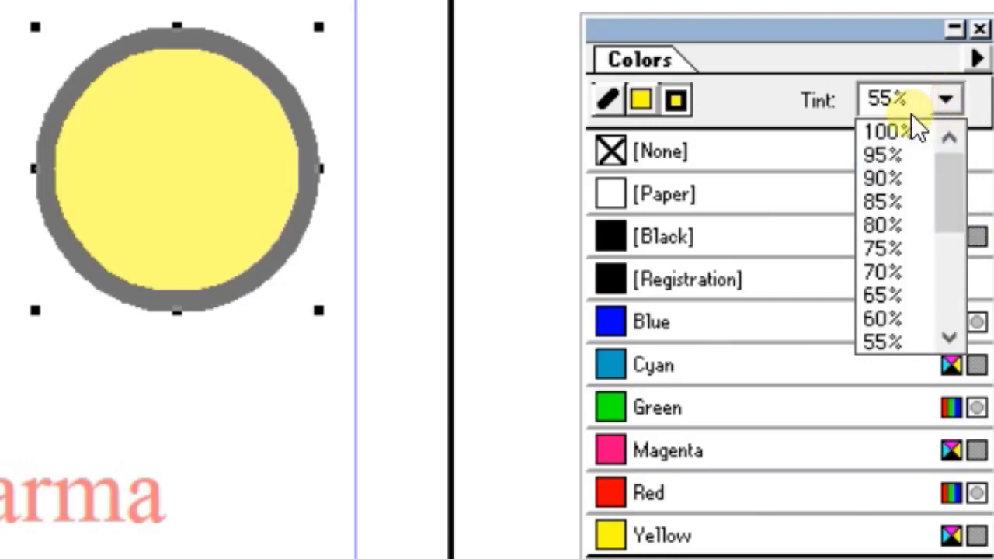
{"action": "left_click", "coordinate": [903, 132]}
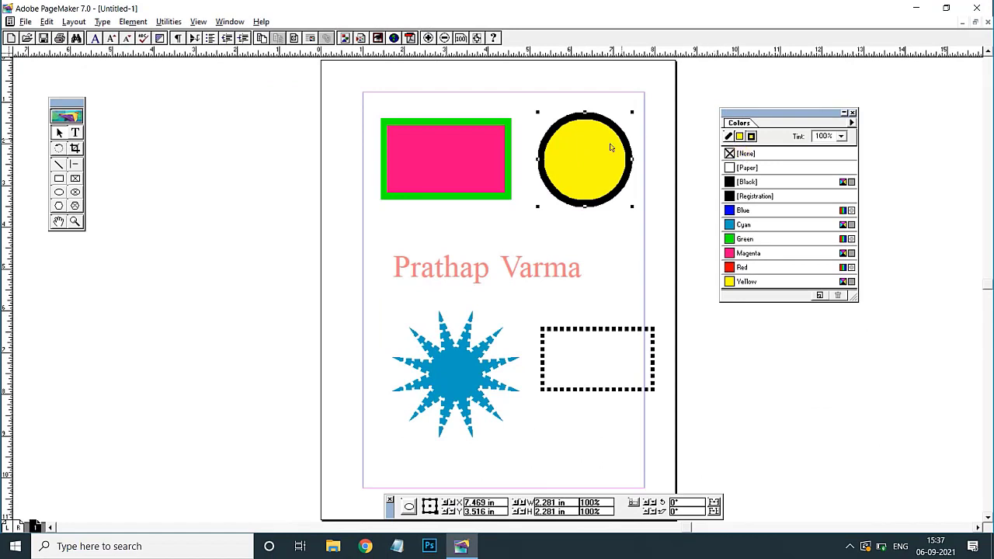
- Set the circle's line color to None, and finish by coloring the line Red
{"action": "left_click", "coordinate": [462, 159]}
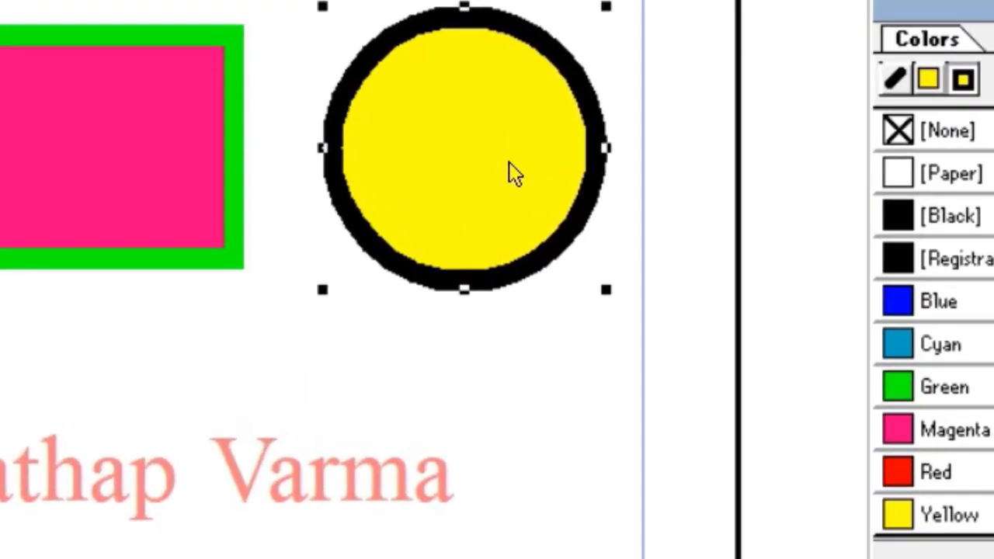
{"action": "left_click", "coordinate": [894, 79]}
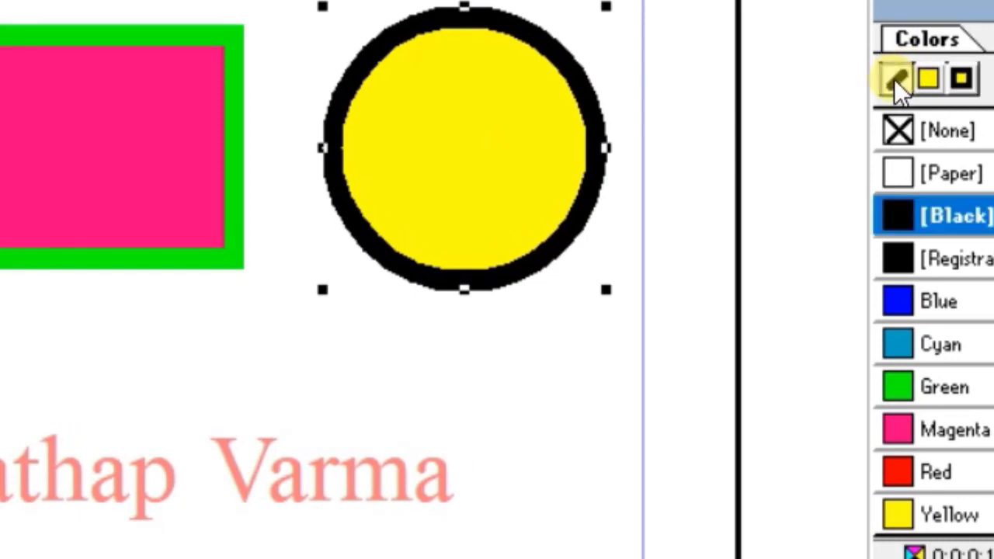
{"action": "left_click", "coordinate": [940, 135]}
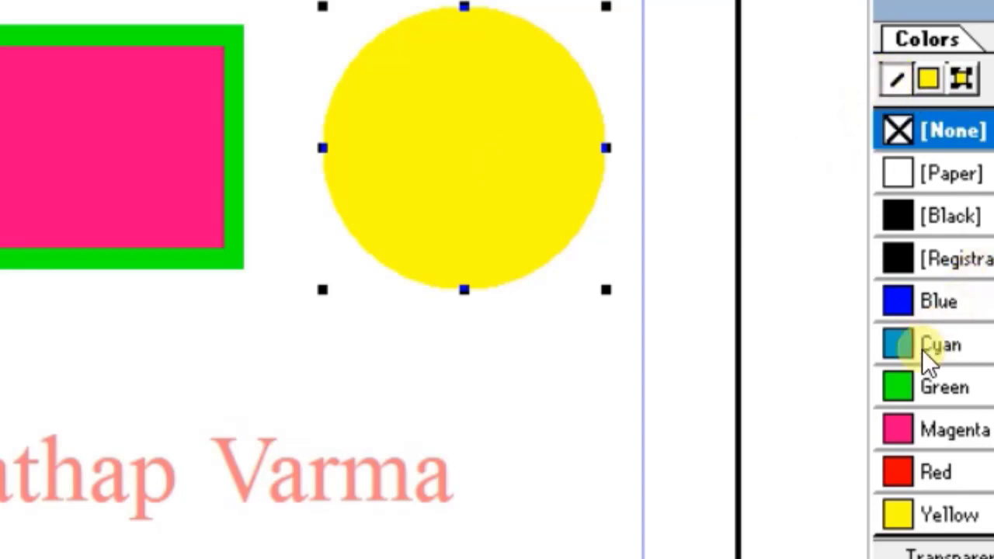
{"action": "left_click", "coordinate": [906, 472]}
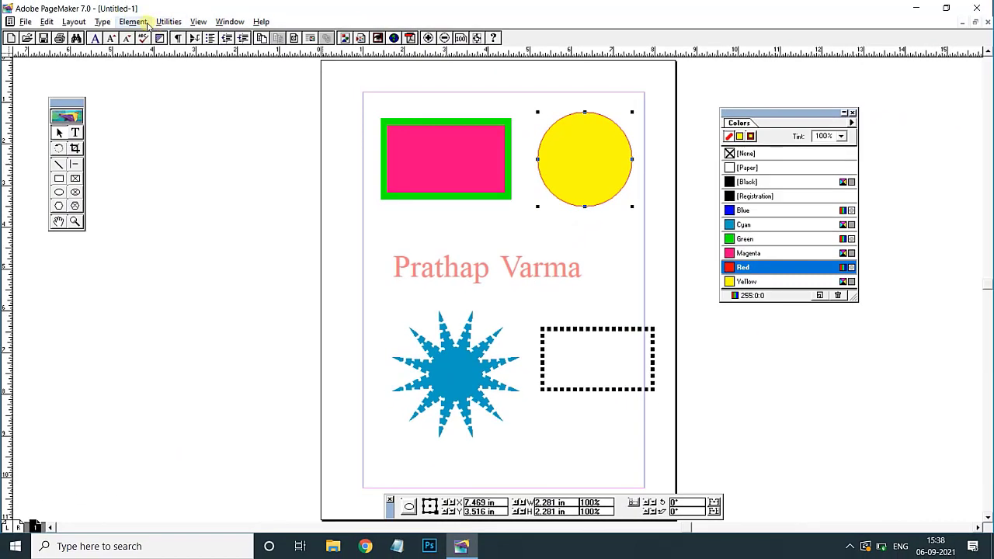
- Give the circle's Red line the 4pt dotted stroke style
{"action": "left_click", "coordinate": [144, 22]}
{"action": "mouse_move", "coordinate": [152, 50]}
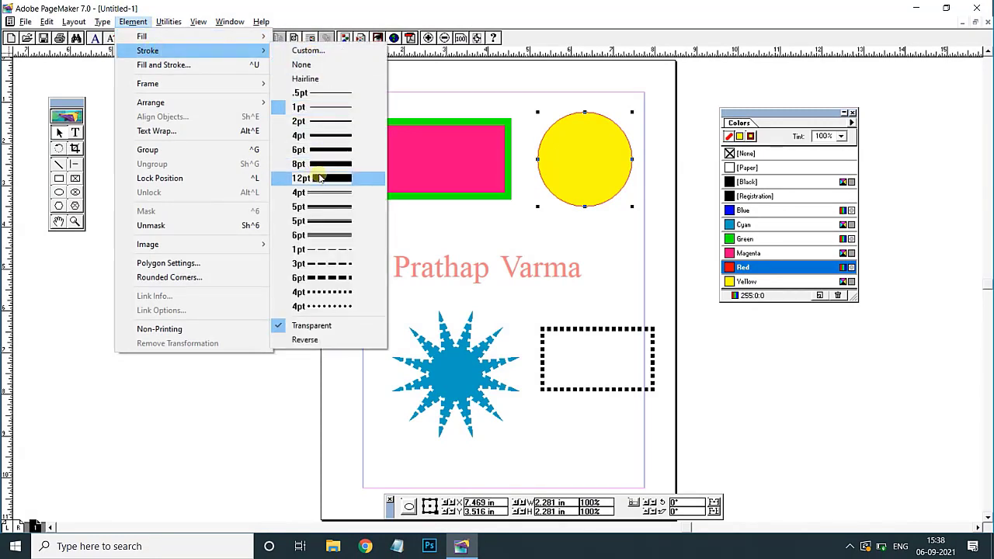
{"action": "left_click", "coordinate": [320, 295]}
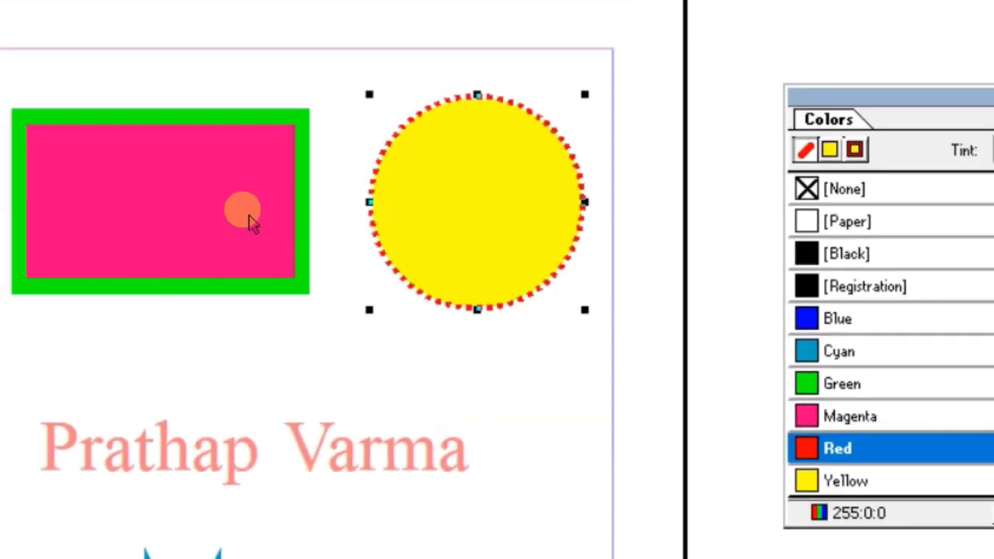
- Select the rectangle with the Green line and make its fill the target for coloring
{"action": "left_click", "coordinate": [226, 221]}
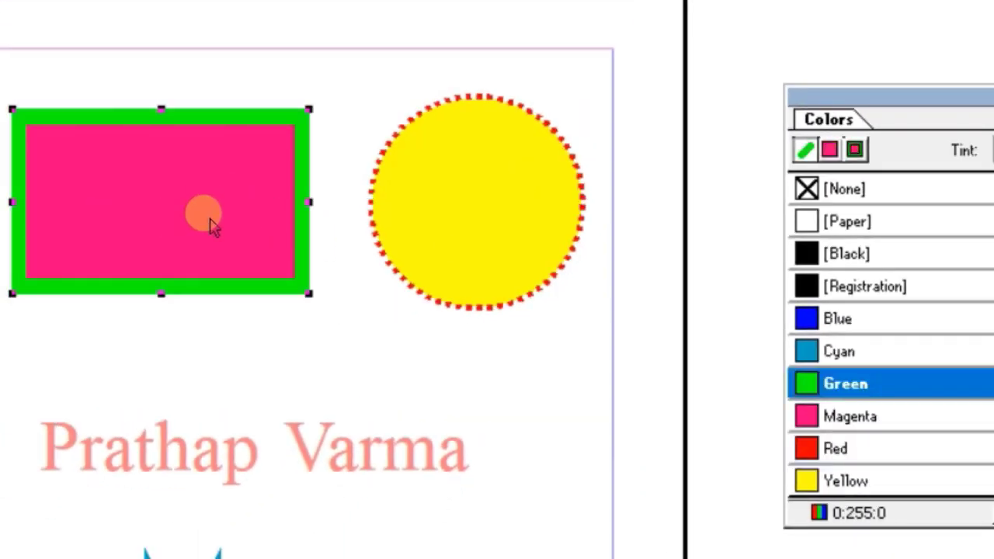
{"action": "left_click", "coordinate": [830, 151]}
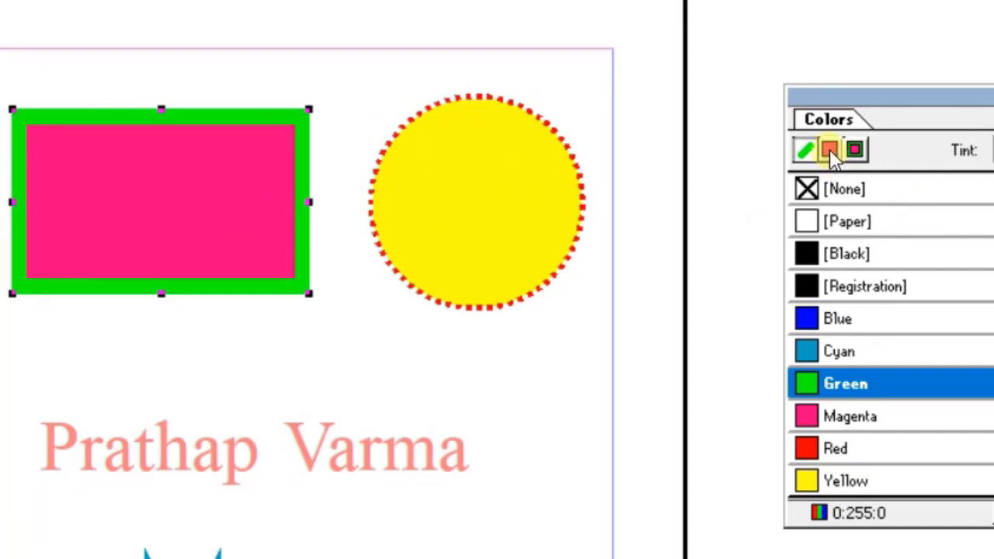
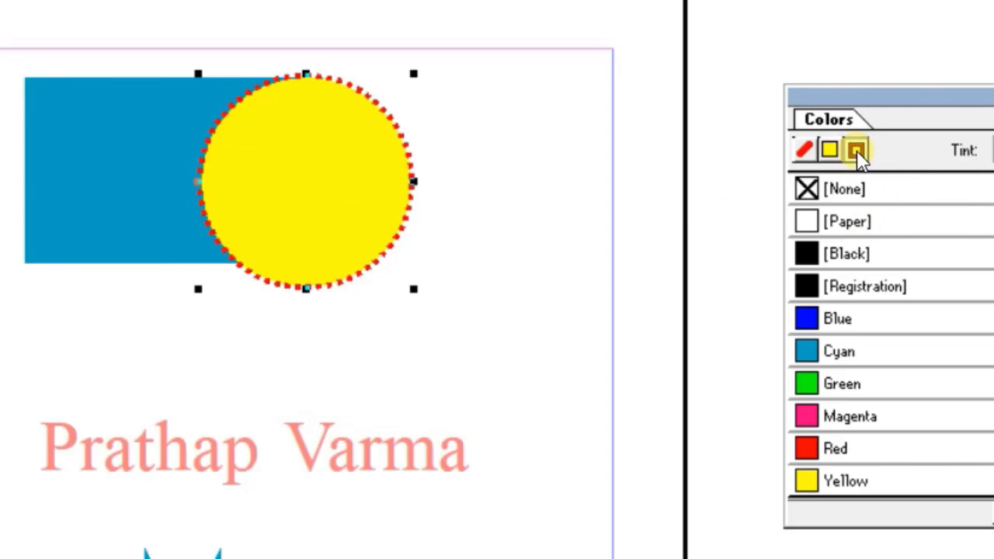
- Apply Paper to the circle's line and fill, and reshape it into a wide oval overlapping the Cyan rectangle
{"action": "left_click", "coordinate": [848, 218]}
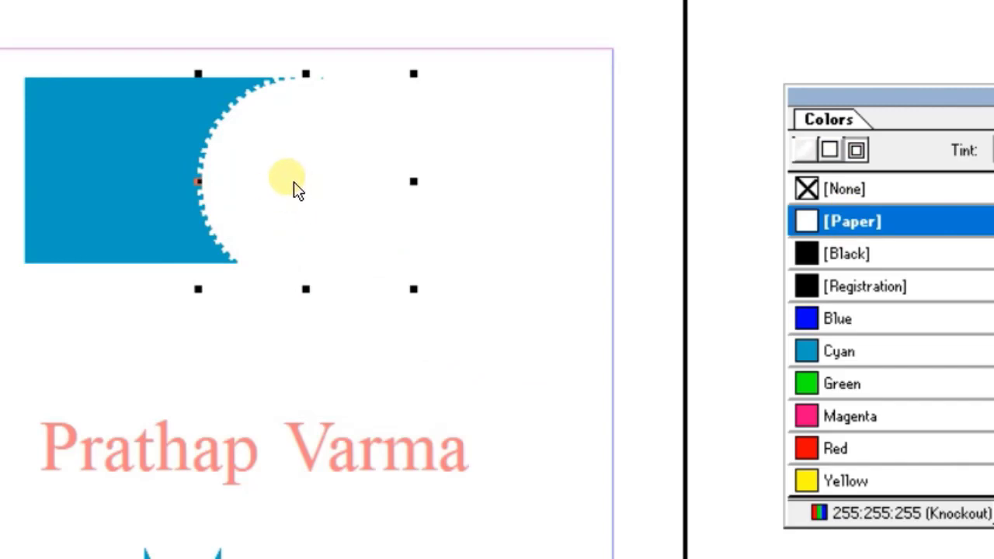
{"action": "left_click_drag", "start_coordinate": [300, 189], "coordinate": [229, 195]}
{"action": "left_click_drag", "start_coordinate": [284, 68], "coordinate": [355, 7]}
{"action": "left_click_drag", "start_coordinate": [244, 151], "coordinate": [223, 194]}
{"action": "left_click_drag", "start_coordinate": [318, 57], "coordinate": [203, 179]}
{"action": "key", "text": "ctrl+z"}
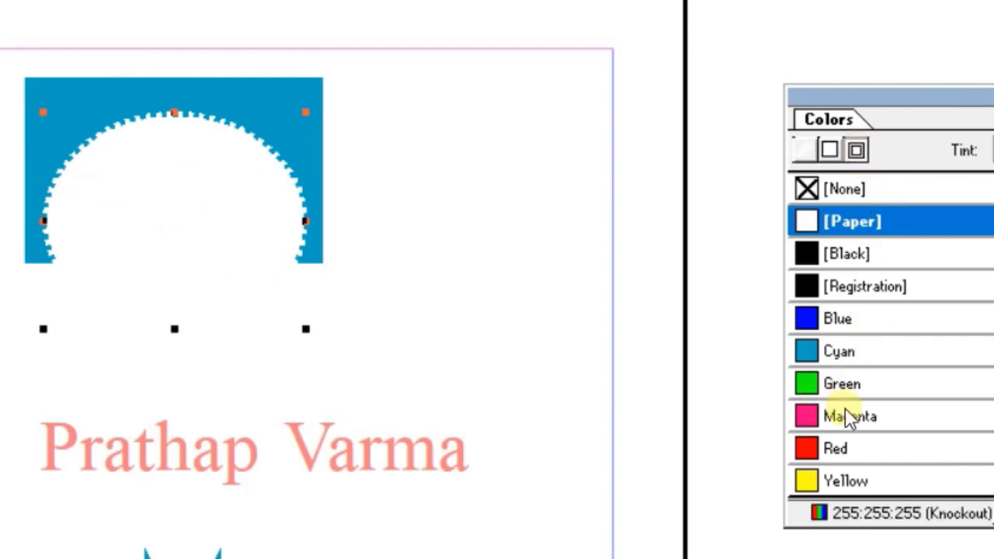
- Apply Magenta to the oval's line and fill, and separate it from the Cyan rectangle so they sit side by side
{"action": "left_click", "coordinate": [806, 416]}
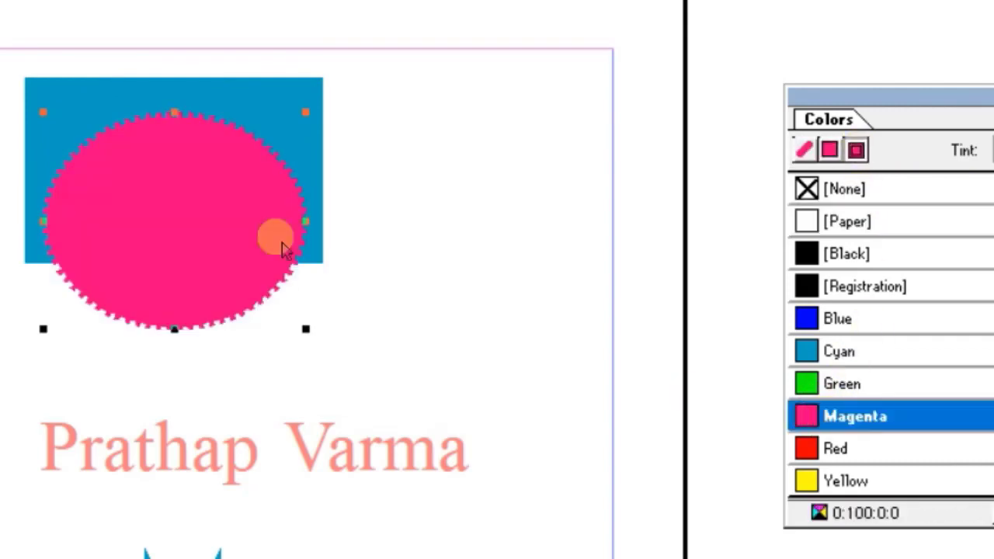
{"action": "left_click", "coordinate": [122, 222]}
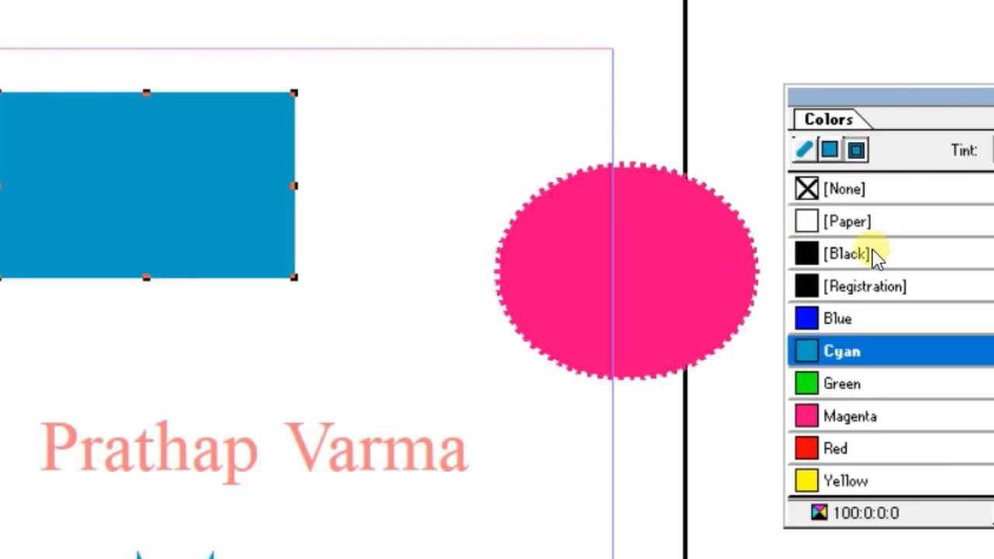
{"action": "left_click_drag", "start_coordinate": [677, 295], "coordinate": [526, 211]}
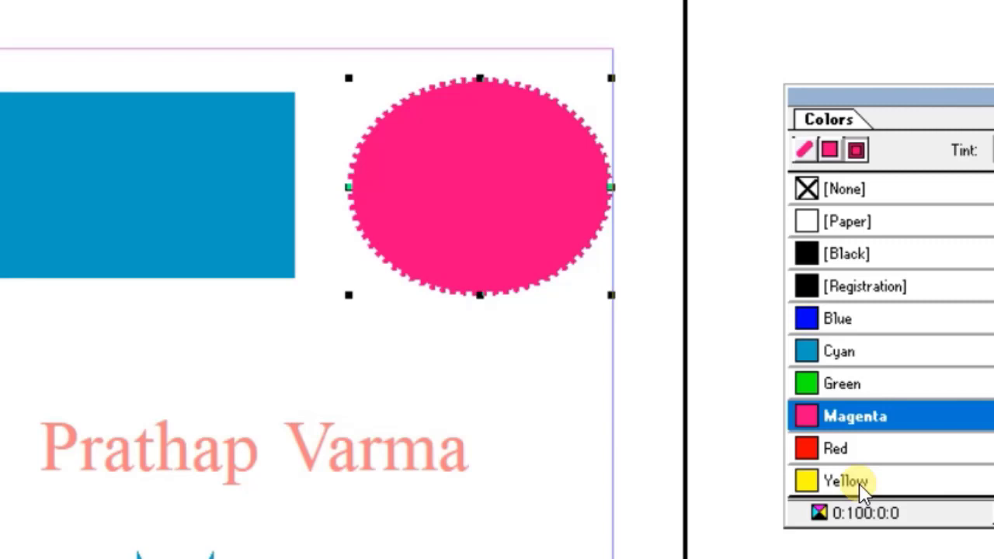
- Apply Blue to both the oval's line and fill, and deselect it
{"action": "left_click", "coordinate": [860, 320]}
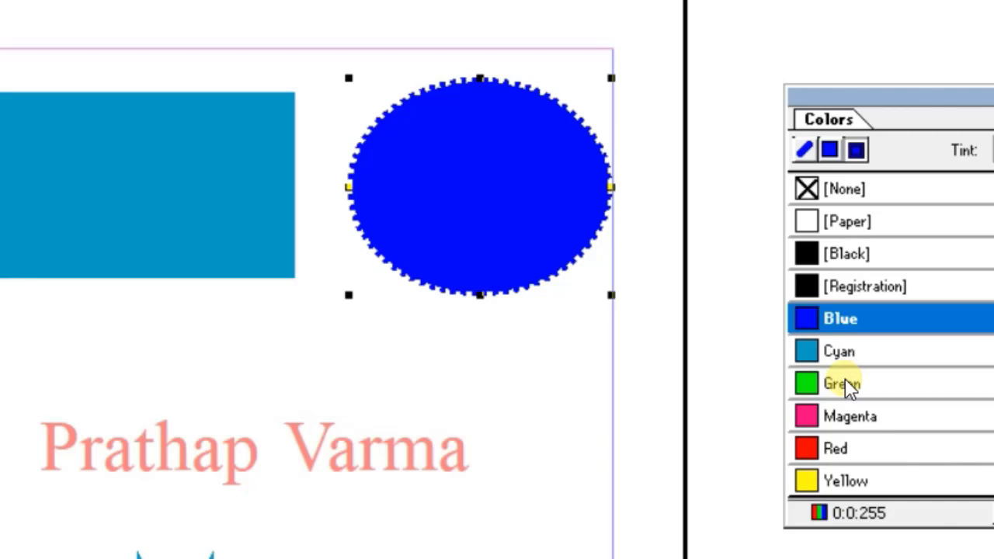
{"action": "left_click", "coordinate": [578, 478]}
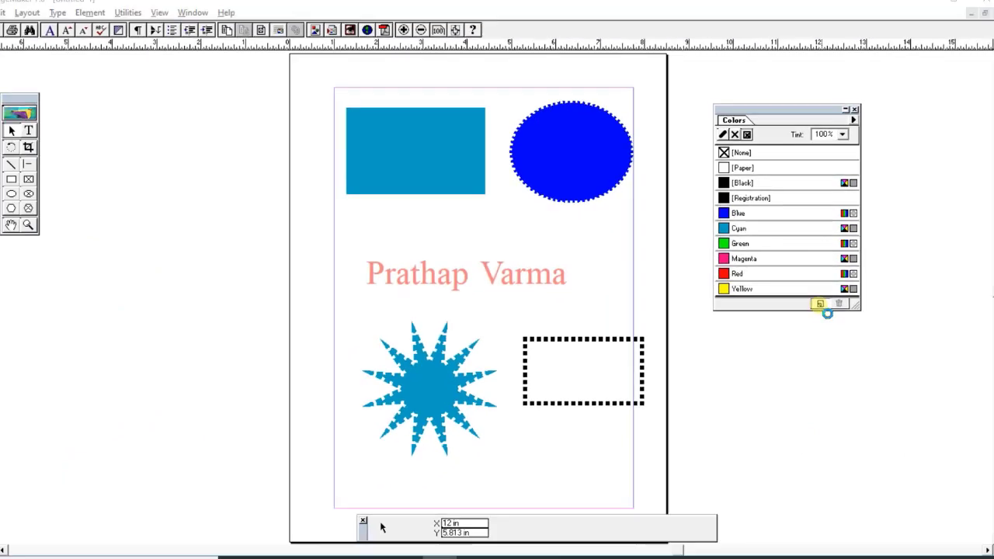
- Start creating a new color and set its model to RGB
{"action": "left_click", "coordinate": [828, 531]}
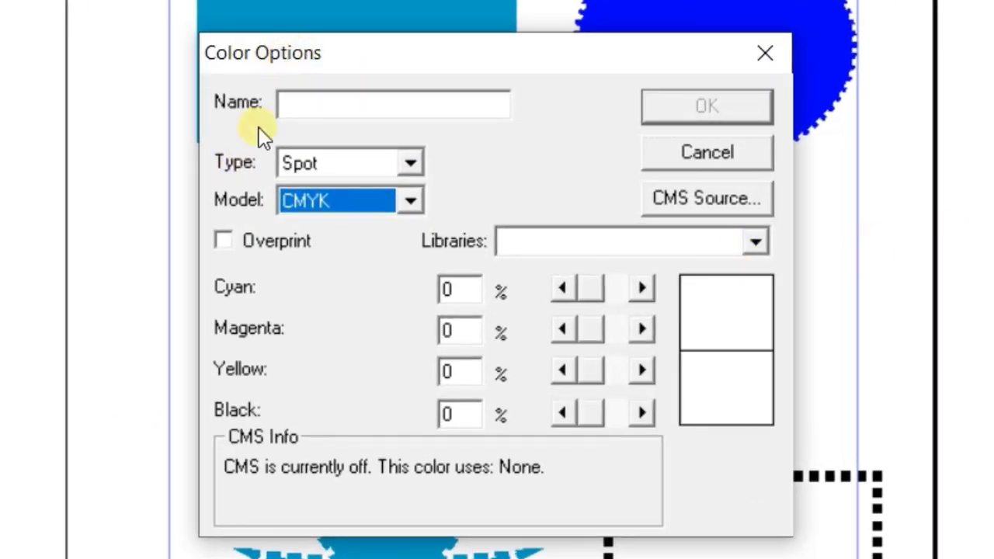
{"action": "left_click", "coordinate": [316, 206]}
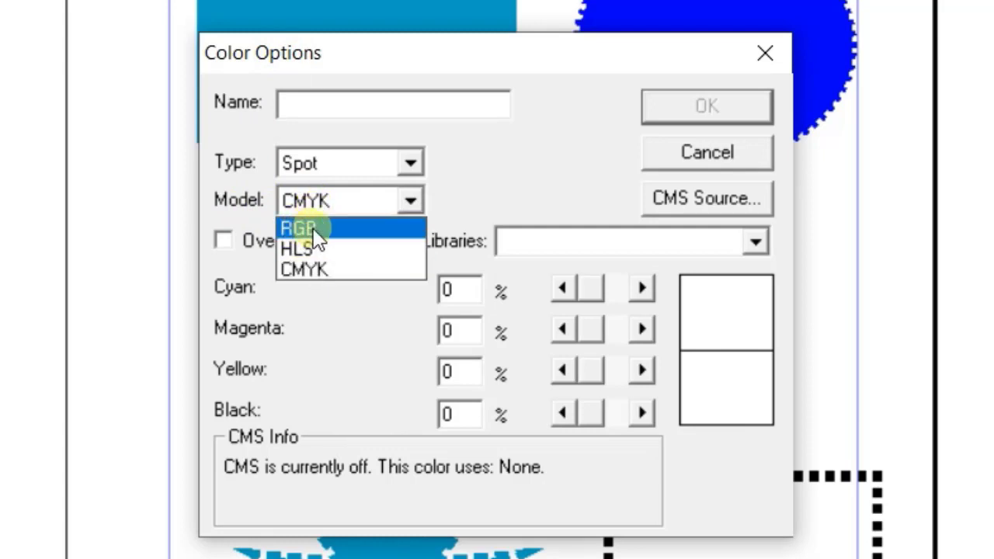
{"action": "left_click", "coordinate": [316, 238]}
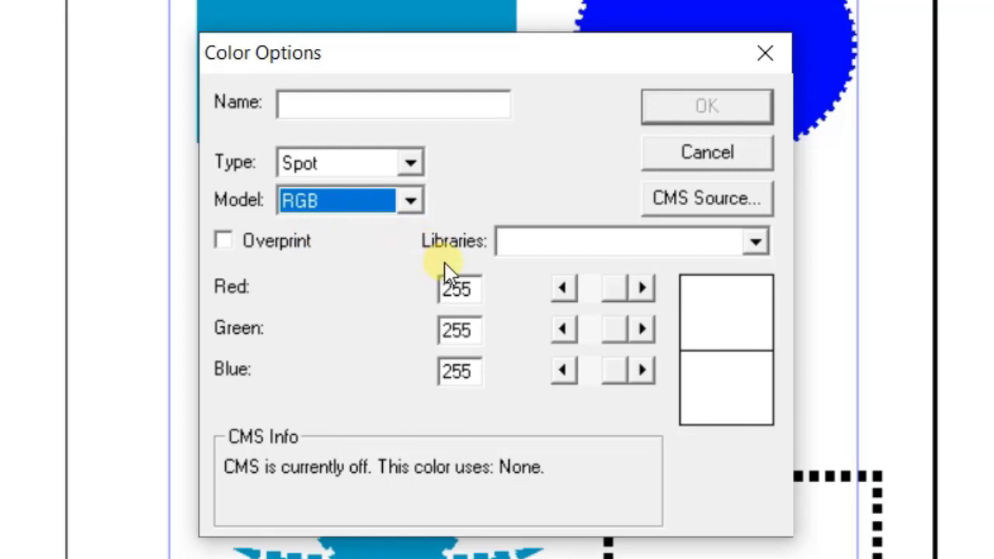
- Pick Orange Red from the Crayon library for the new color, shorten its name to Orange, and save it
{"action": "left_click", "coordinate": [761, 251]}
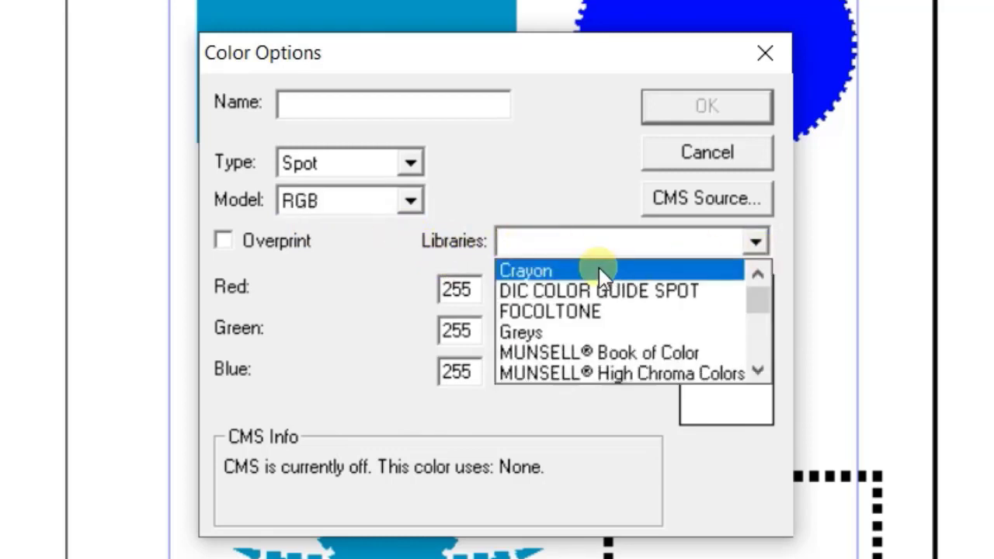
{"action": "left_click", "coordinate": [530, 273]}
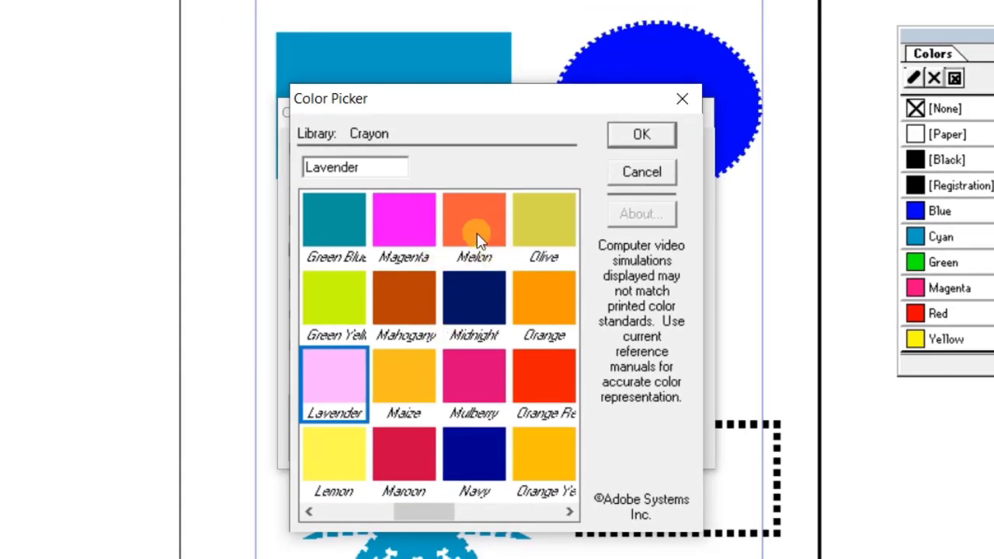
{"action": "left_click_drag", "start_coordinate": [439, 515], "coordinate": [459, 514]}
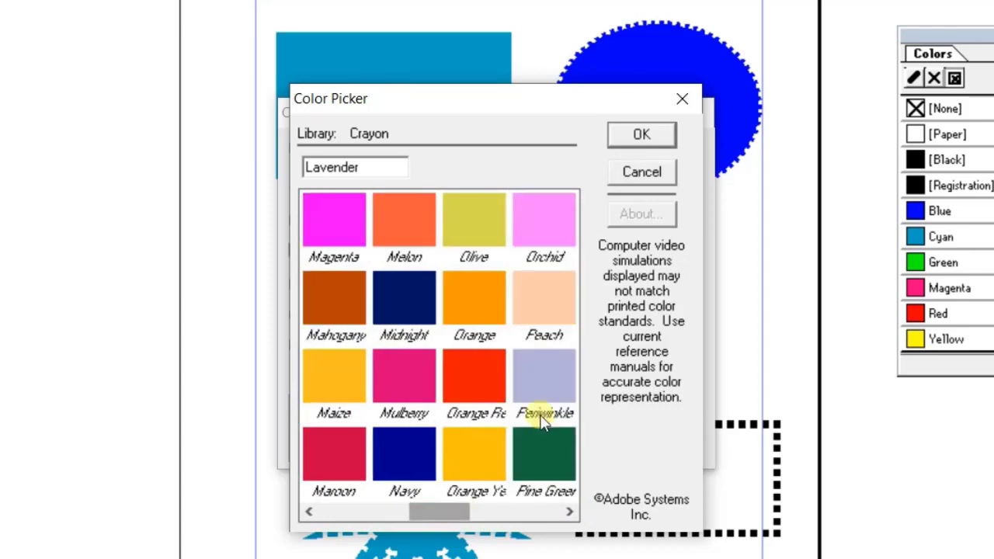
{"action": "left_click", "coordinate": [478, 380]}
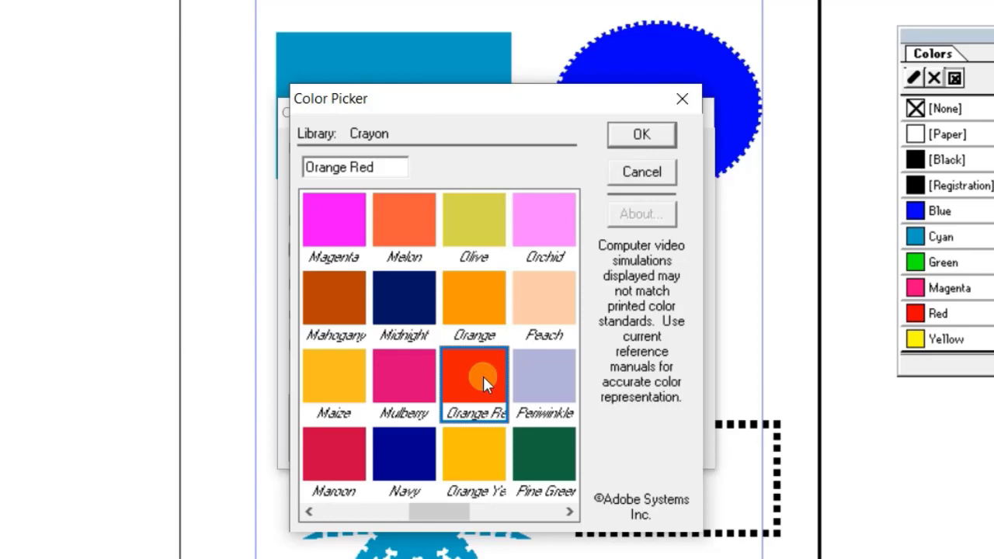
{"action": "left_click", "coordinate": [660, 135]}
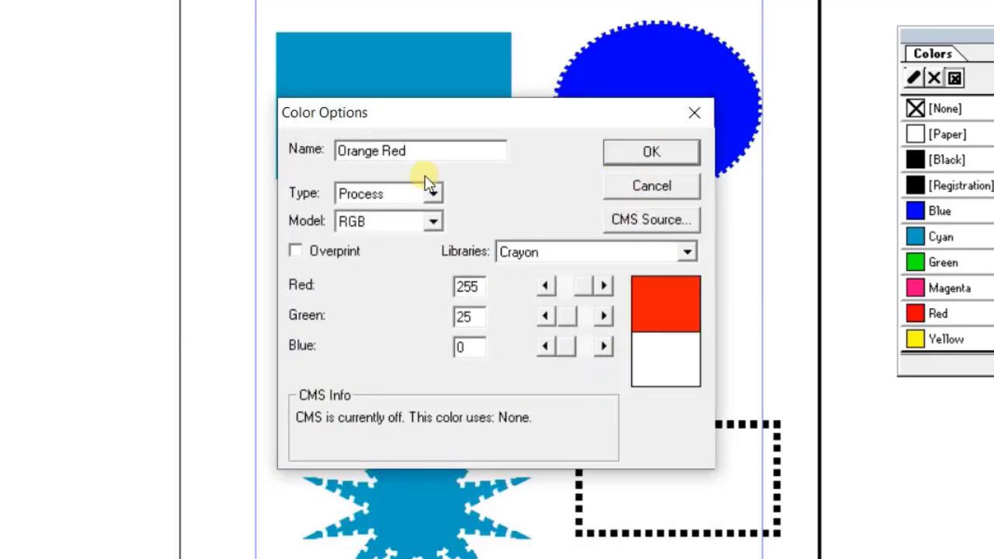
{"action": "double_click", "coordinate": [388, 160]}
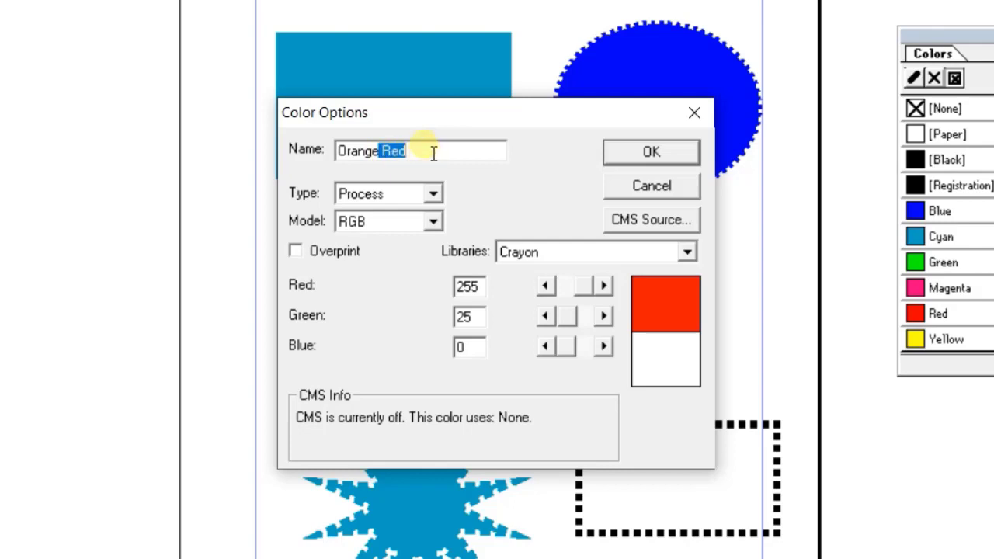
{"action": "key", "text": "BackSpace"}
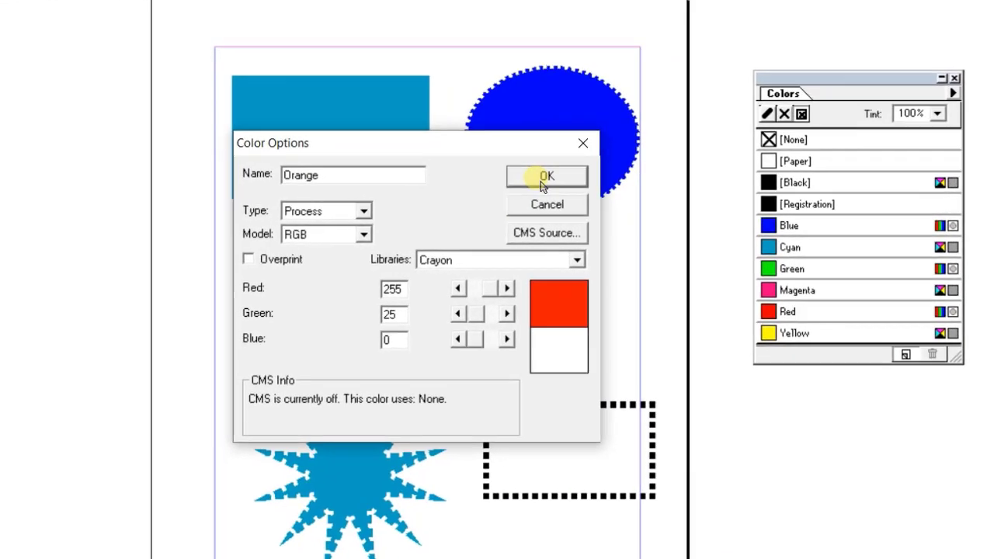
{"action": "left_click", "coordinate": [607, 187]}
- Apply the new Orange color to the Cyan rectangle's line and fill
{"action": "mouse_move", "coordinate": [941, 186]}
{"action": "left_mouse_down"}
{"action": "mouse_move", "coordinate": [941, 177]}
{"action": "mouse_move", "coordinate": [941, 200]}
{"action": "left_mouse_up"}
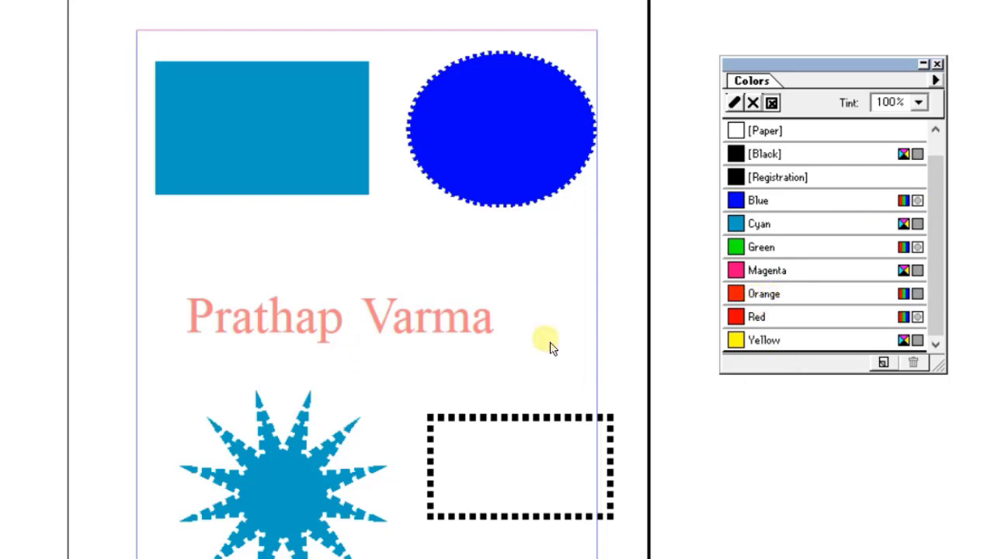
{"action": "left_click", "coordinate": [240, 153]}
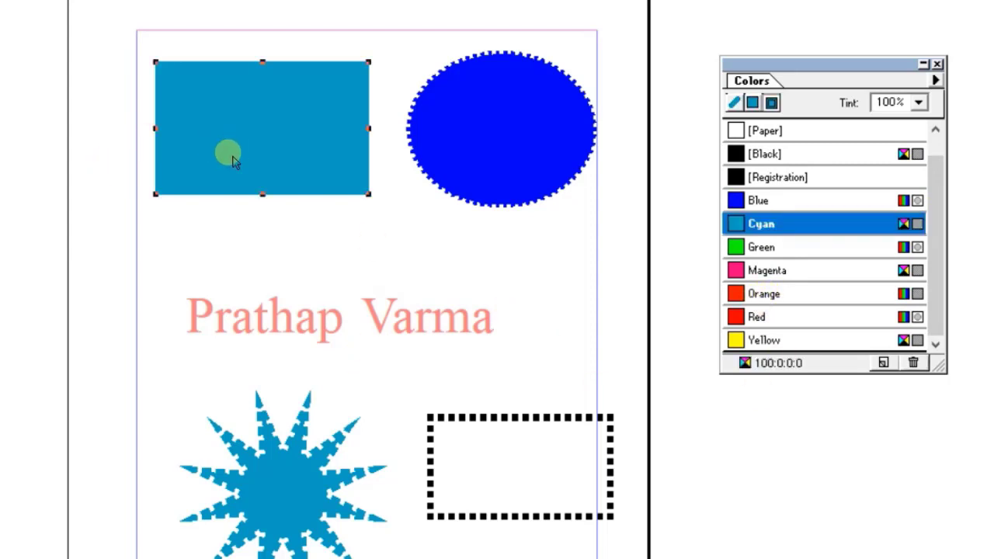
{"action": "left_click", "coordinate": [754, 300]}
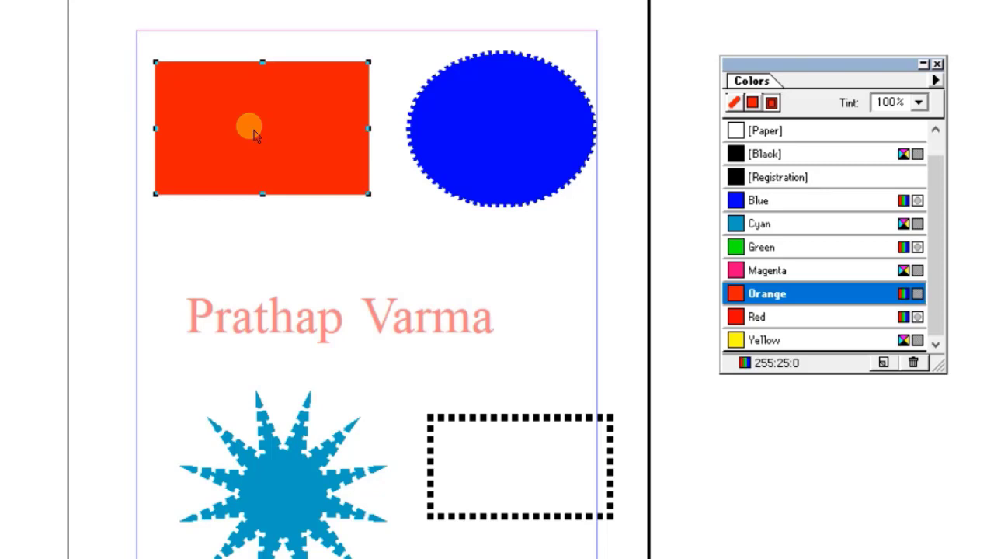
- Open the Orange color's definition and compare its components by switching the model to CMYK and back to RGB
{"action": "double_click", "coordinate": [786, 299]}
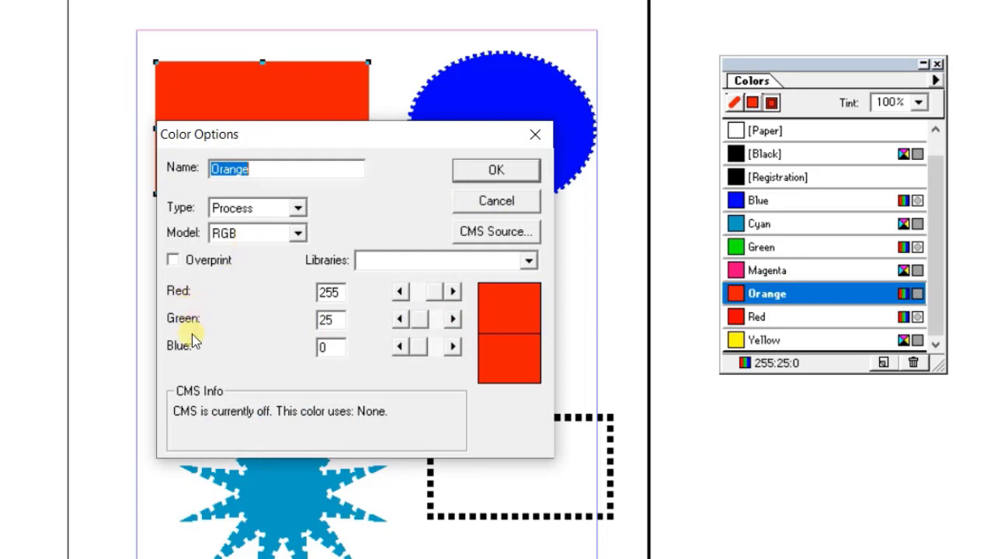
{"action": "left_click", "coordinate": [242, 235]}
{"action": "left_click", "coordinate": [232, 281]}
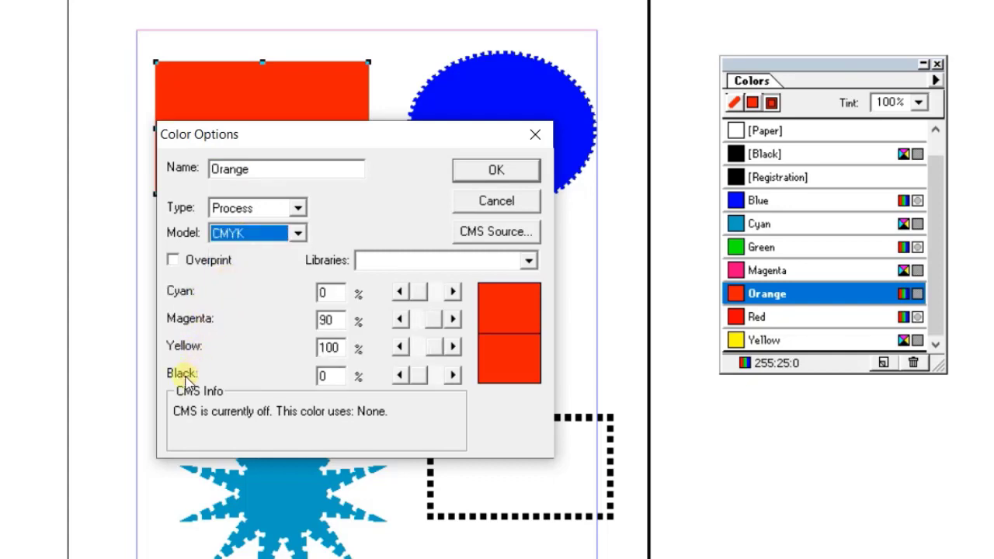
{"action": "left_click", "coordinate": [259, 233]}
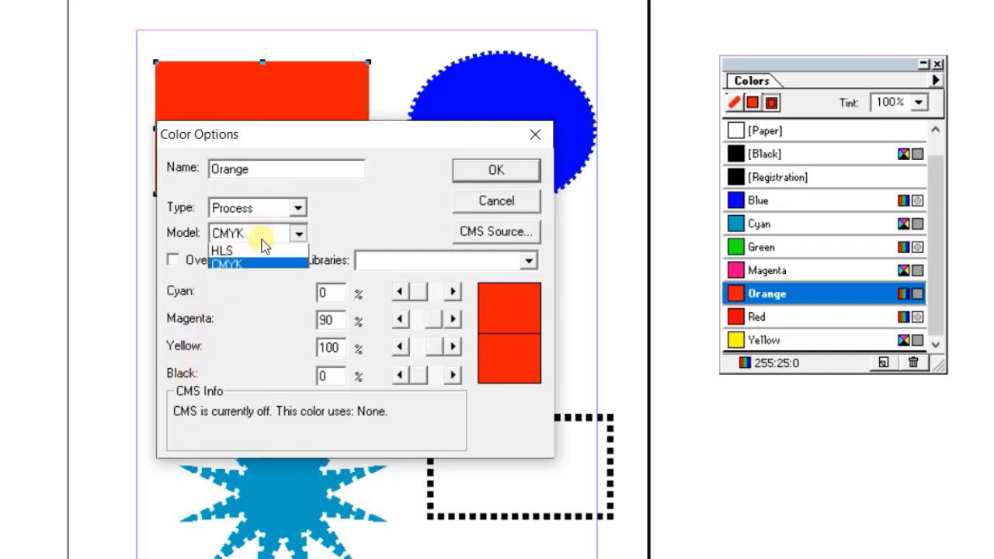
{"action": "left_click", "coordinate": [225, 253]}
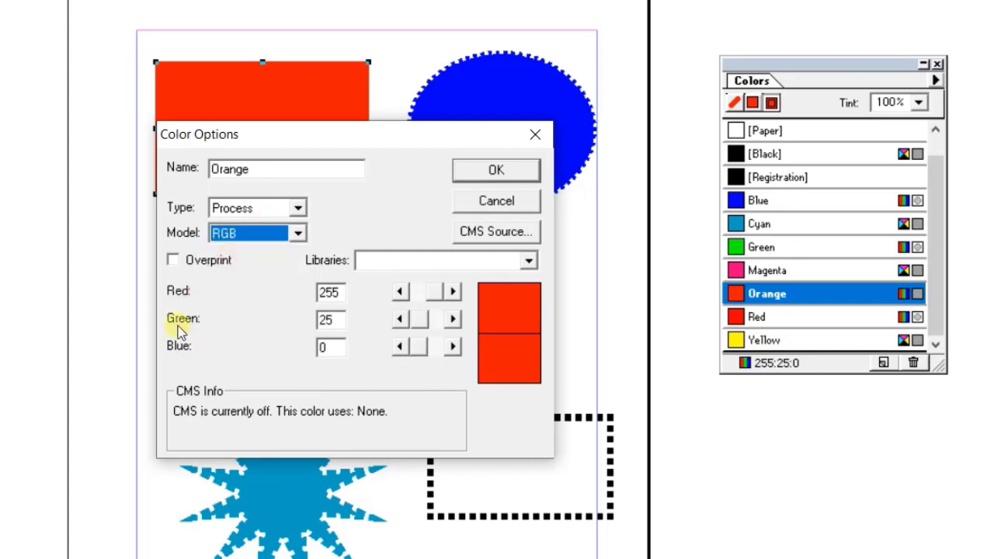
- Redefine Orange as red 255, green 102 and blue 0, and save the change
{"action": "left_click", "coordinate": [439, 296]}
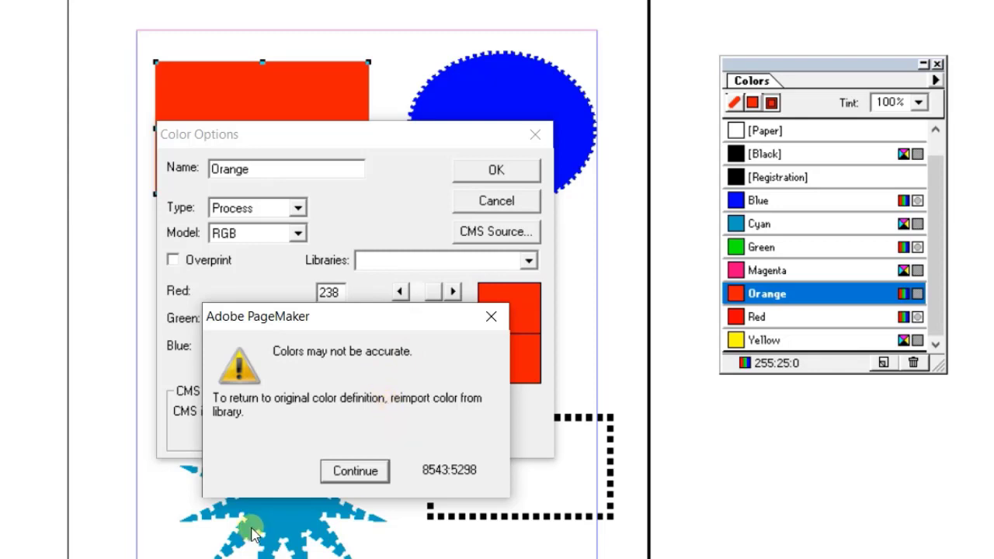
{"action": "left_click", "coordinate": [355, 470]}
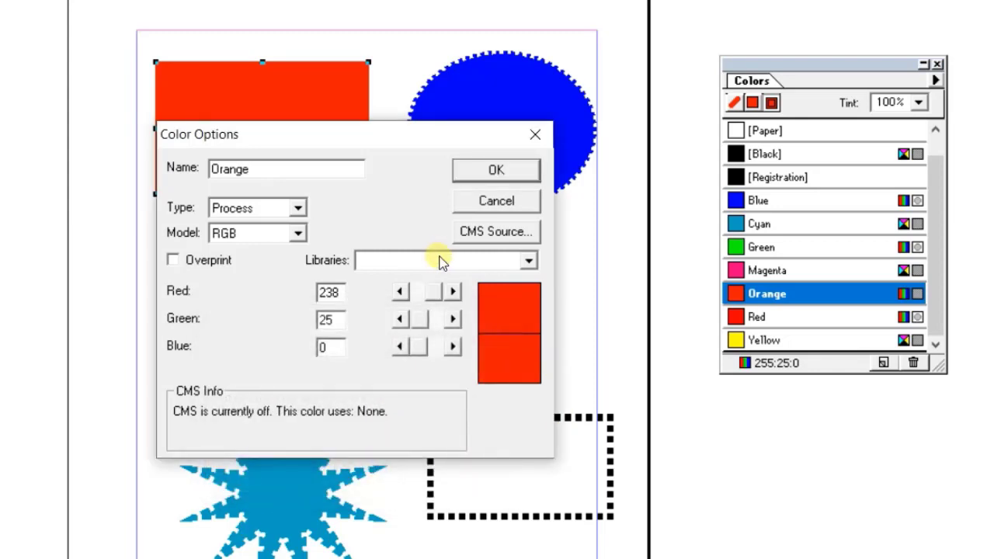
{"action": "left_click_drag", "start_coordinate": [443, 302], "coordinate": [431, 323]}
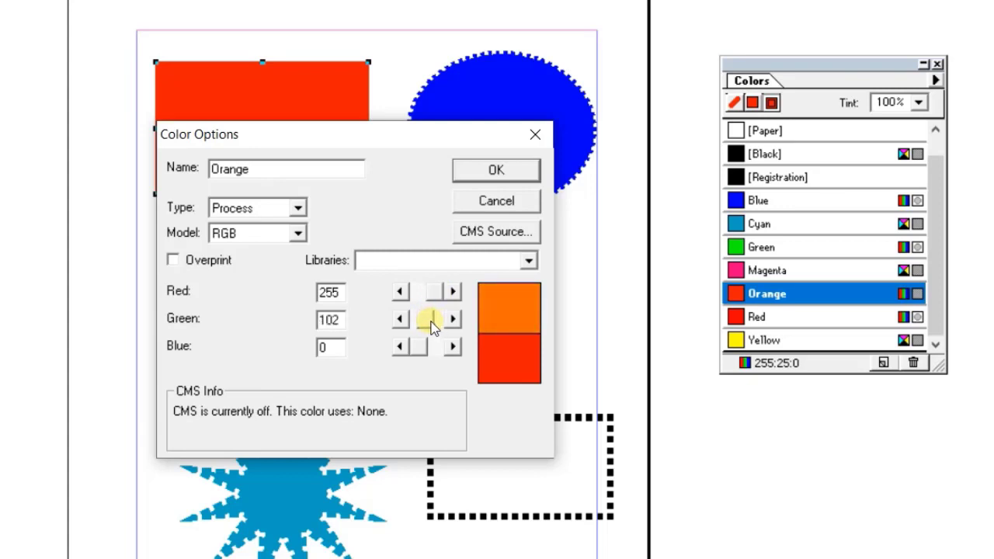
{"action": "mouse_move", "coordinate": [426, 346]}
{"action": "left_mouse_down"}
{"action": "mouse_move", "coordinate": [435, 351]}
{"action": "mouse_move", "coordinate": [418, 350]}
{"action": "left_mouse_up"}
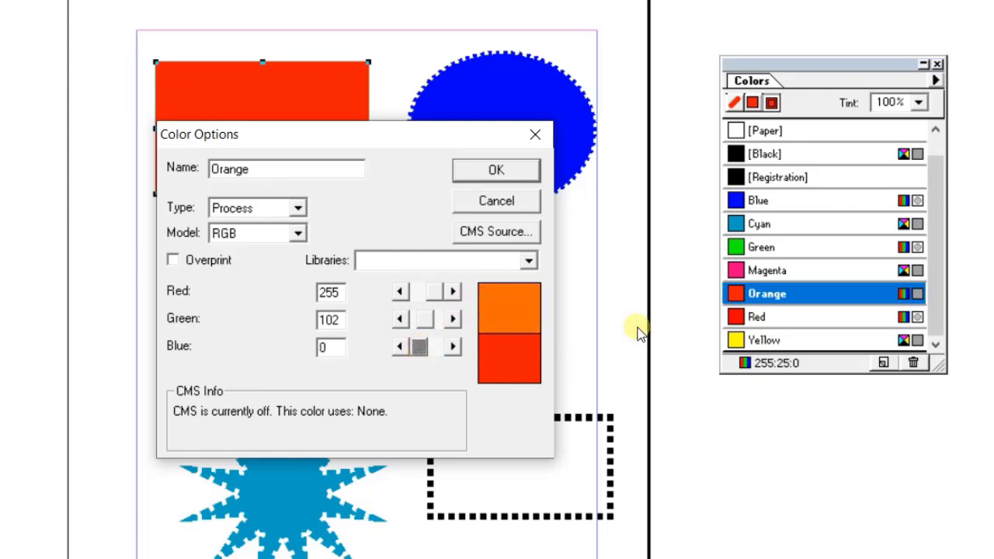
{"action": "left_click", "coordinate": [497, 171]}
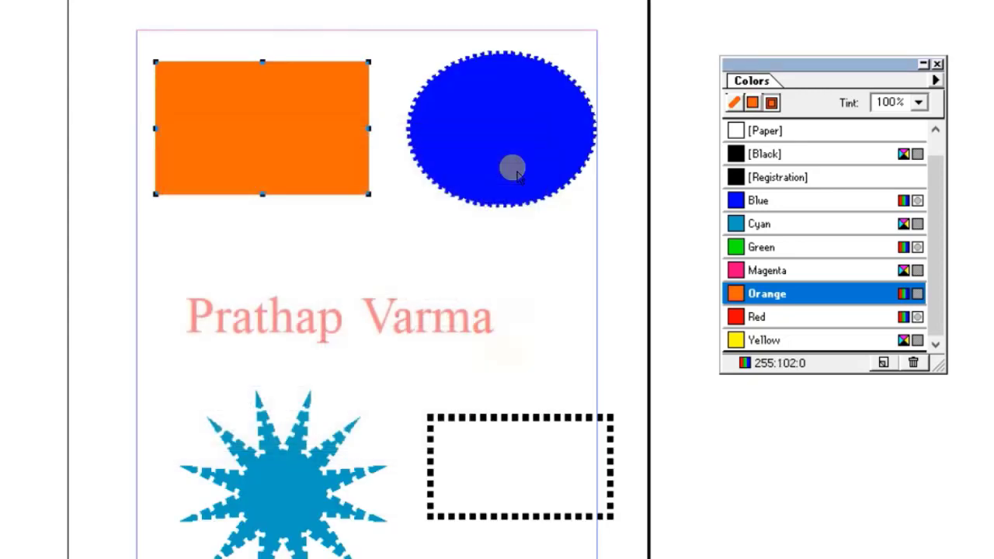
- Try Orange and Cyan on the blue oval's line and fill, settling on Green
{"action": "left_click", "coordinate": [521, 159]}
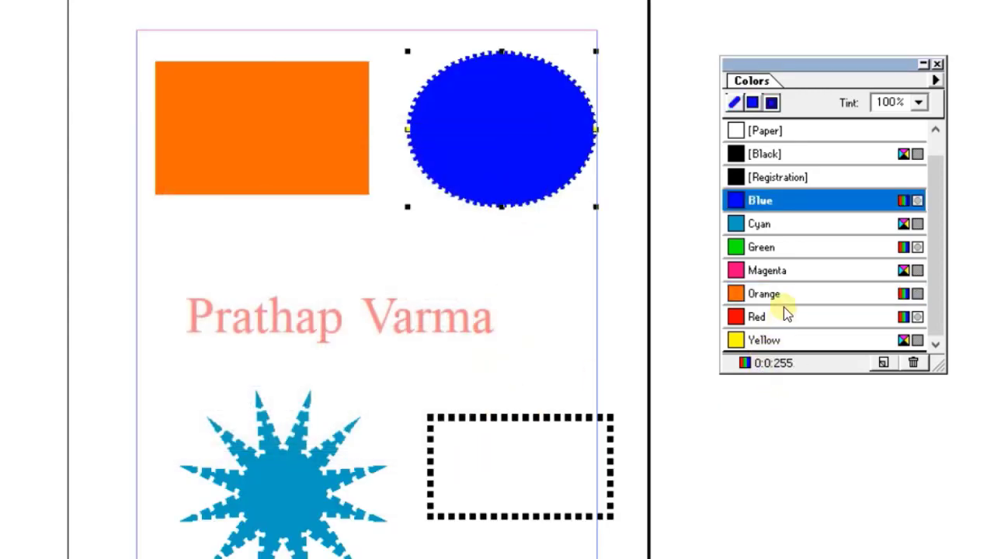
{"action": "left_click", "coordinate": [758, 292]}
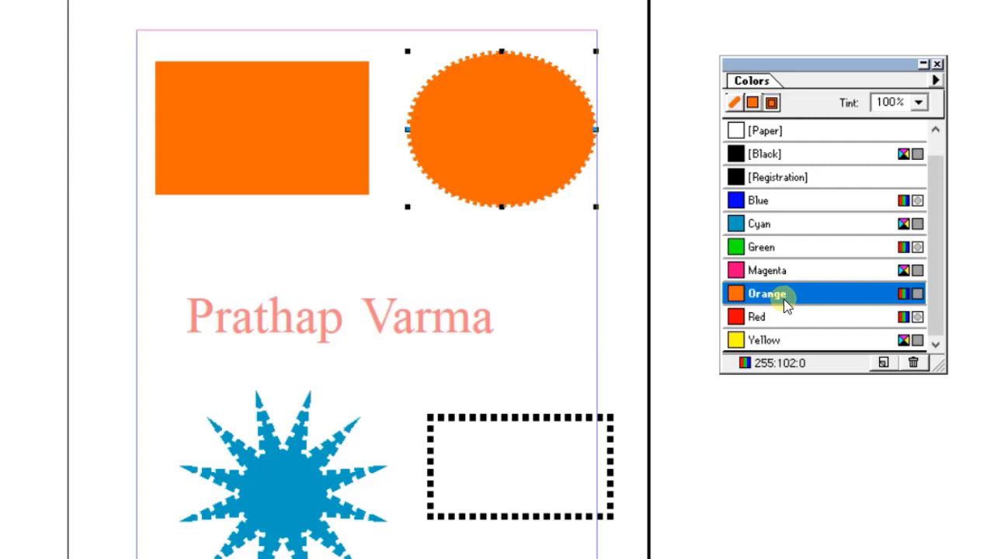
{"action": "left_click", "coordinate": [765, 229]}
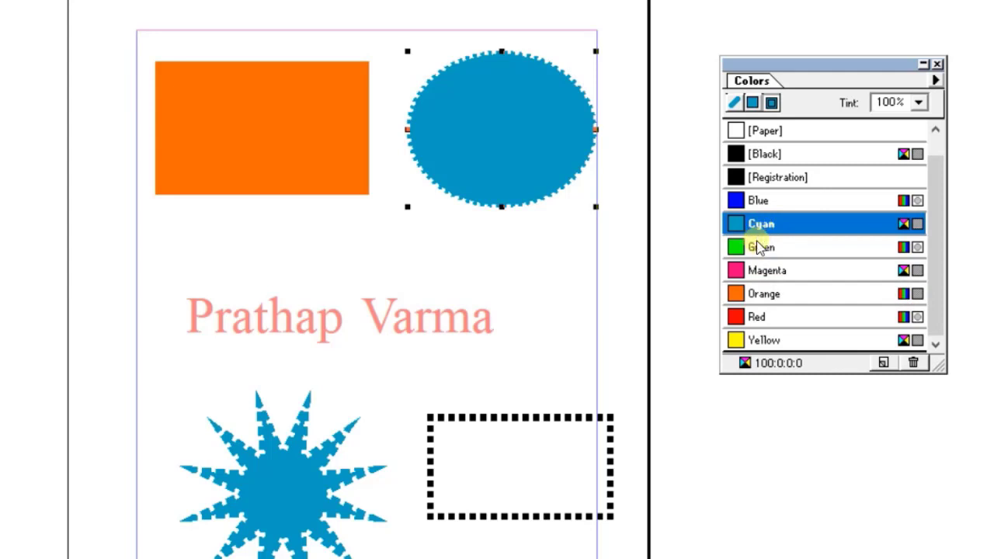
{"action": "left_click", "coordinate": [808, 248]}
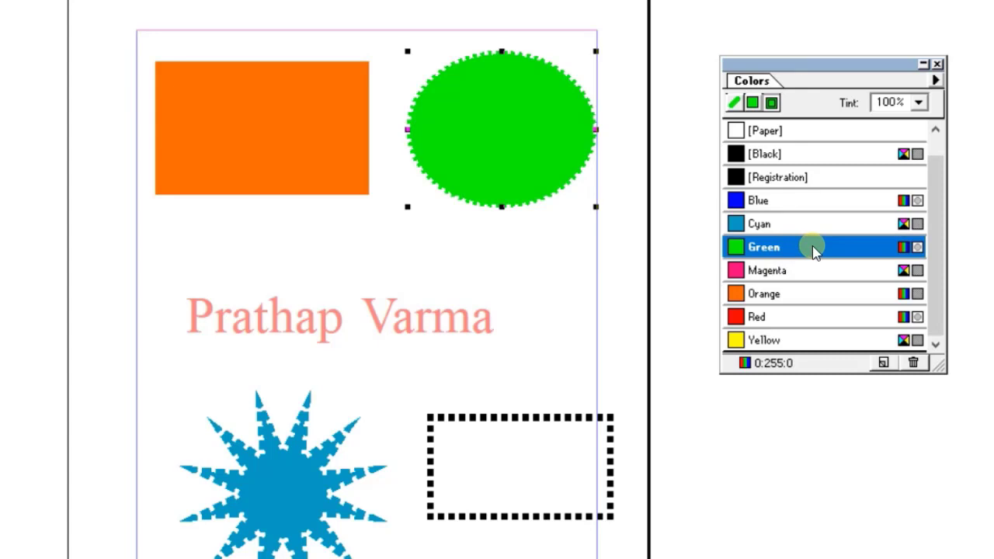
- Edit the Green color and replace its definition with DIC 193p from the DIC COLOR GUIDE SPOT library
{"action": "double_click", "coordinate": [812, 249]}
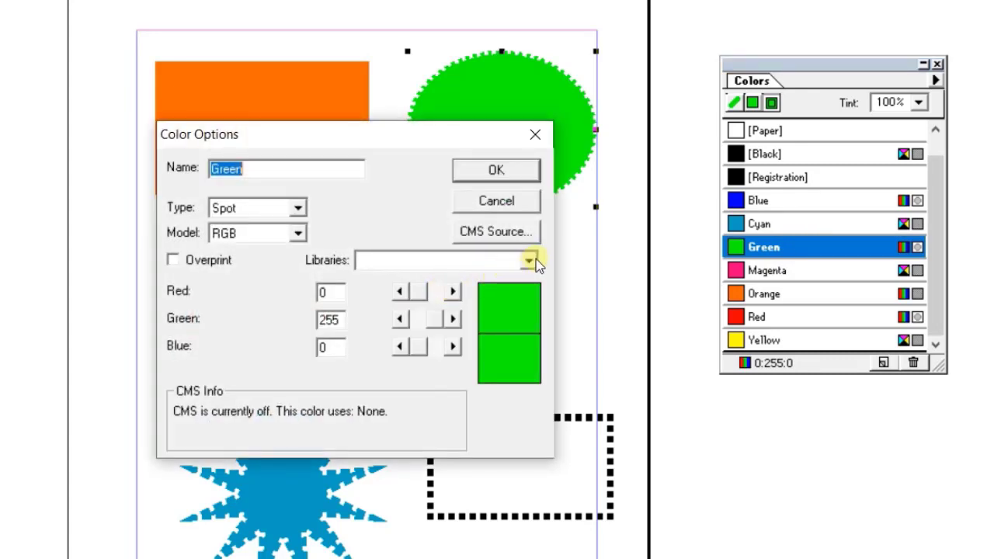
{"action": "left_click", "coordinate": [531, 261]}
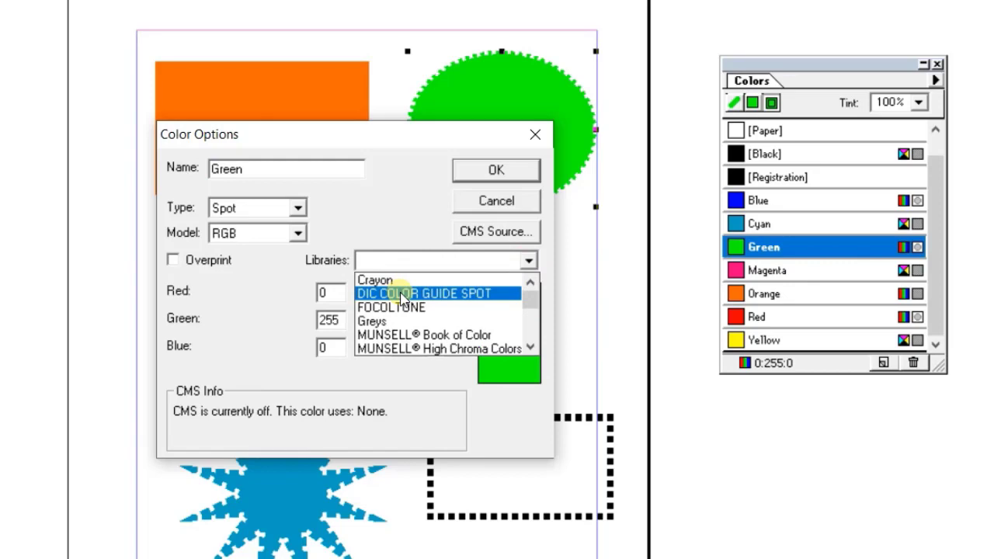
{"action": "left_click", "coordinate": [403, 295]}
{"action": "left_click_drag", "start_coordinate": [304, 494], "coordinate": [232, 494]}
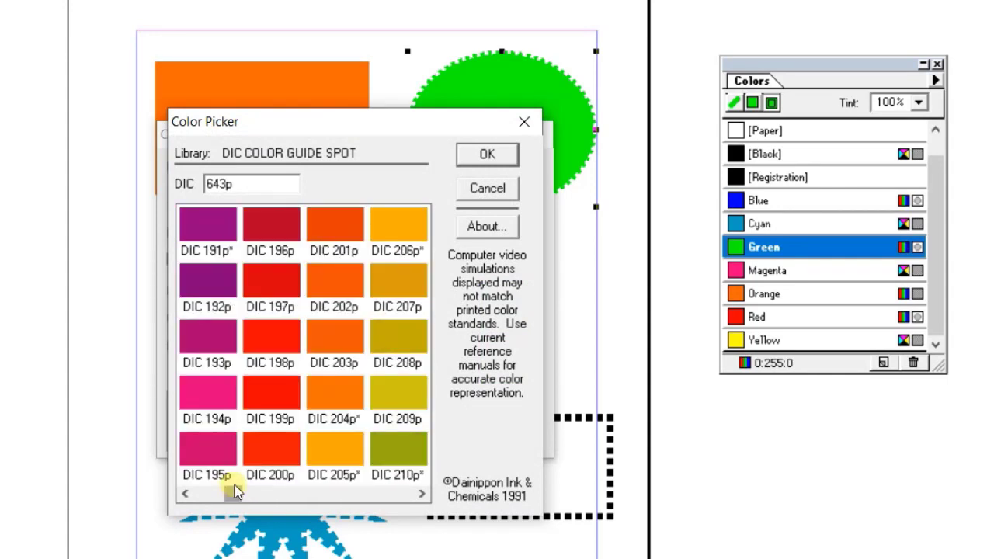
{"action": "left_click", "coordinate": [214, 344]}
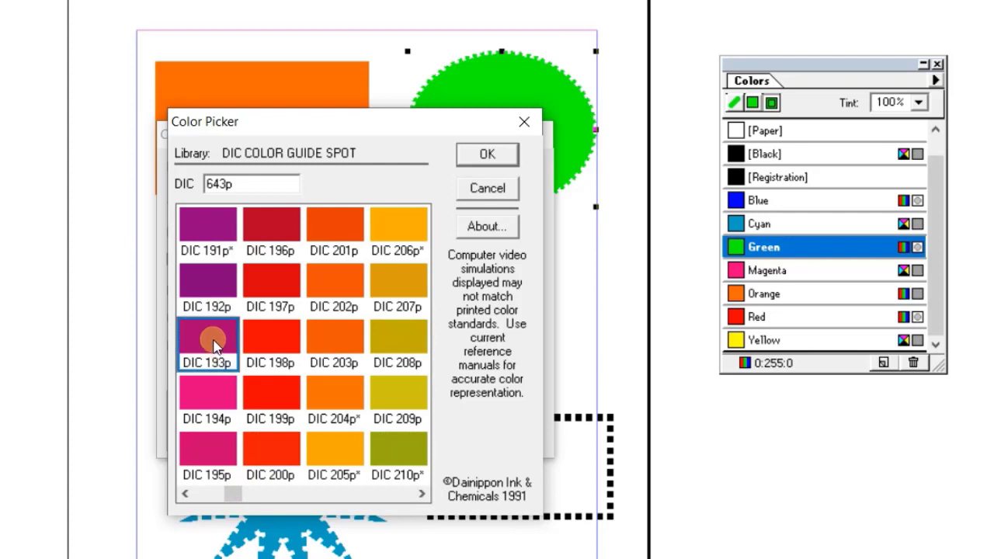
{"action": "left_click", "coordinate": [484, 155]}
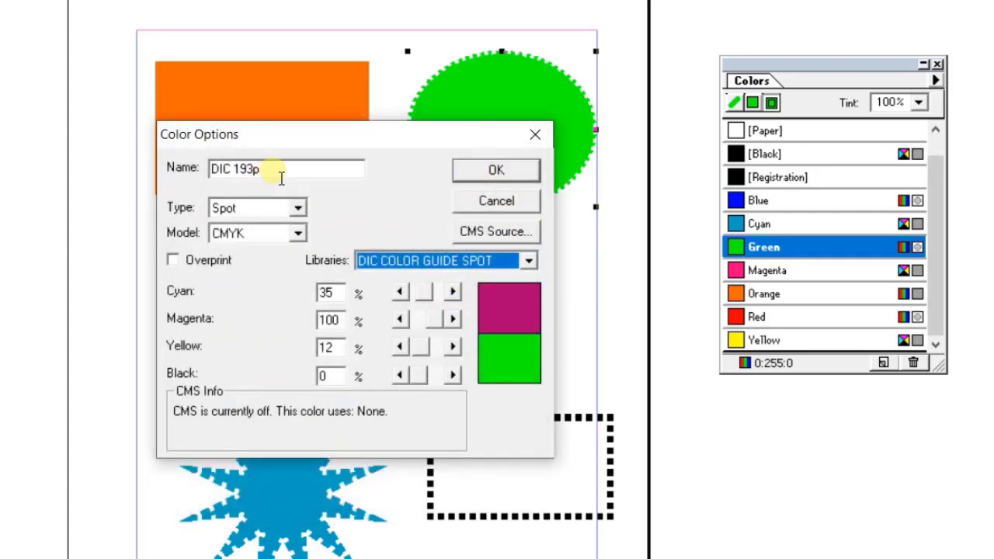
- Rename the DIC 193p color with the person's first name and save the redefined color
{"action": "left_click_drag", "start_coordinate": [282, 178], "coordinate": [208, 171]}
{"action": "type", "text": "prathap"}
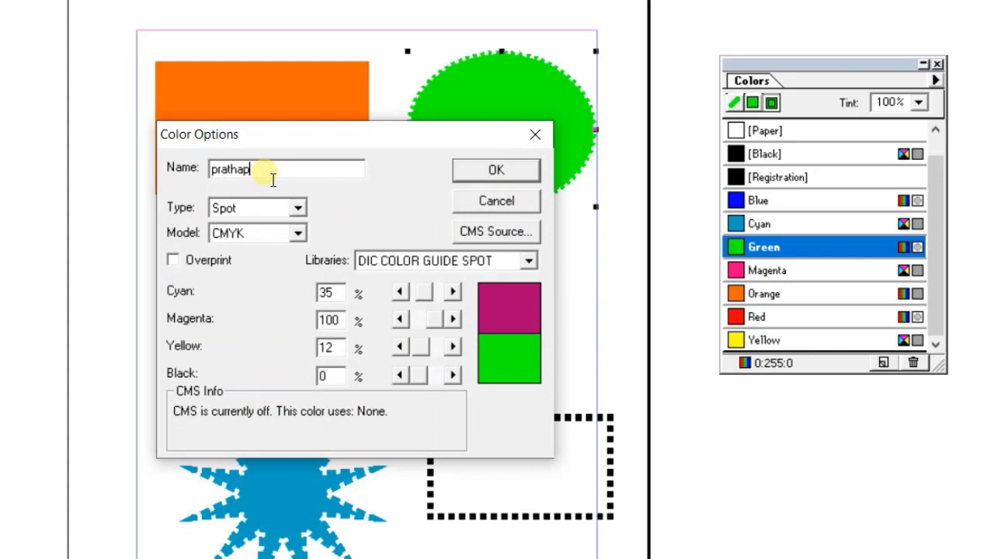
{"action": "double_click", "coordinate": [272, 176]}
{"action": "left_click", "coordinate": [478, 172]}
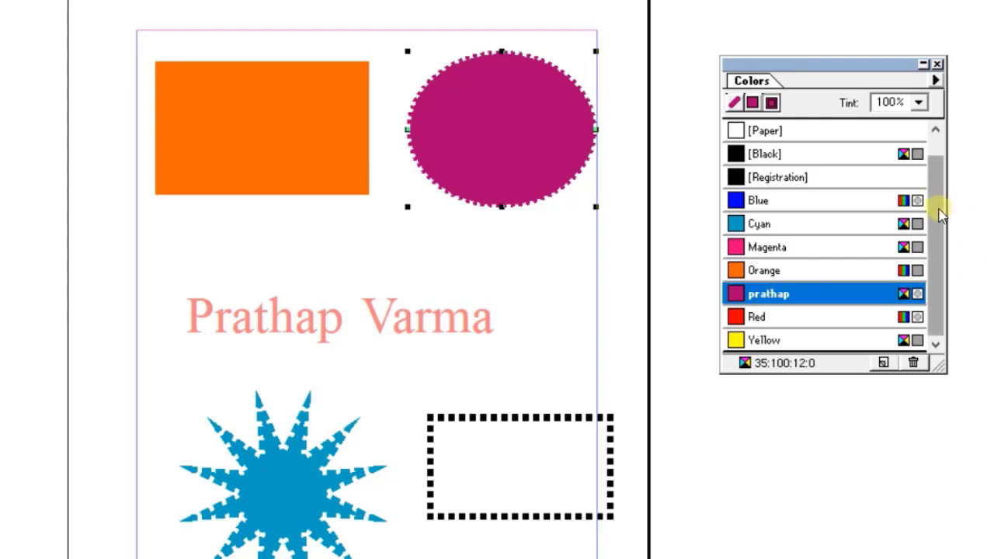
{"action": "left_click_drag", "start_coordinate": [941, 237], "coordinate": [941, 297]}
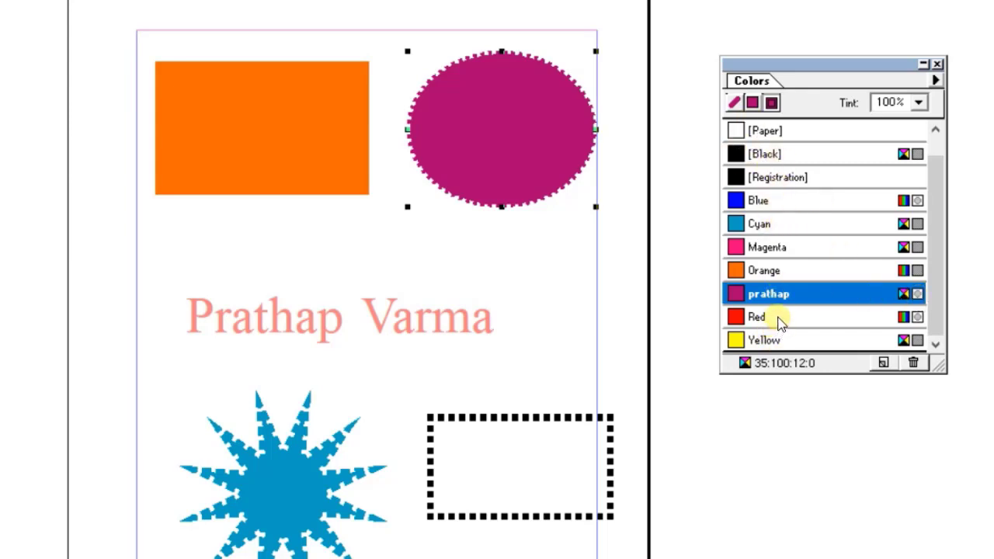
{"action": "left_click", "coordinate": [884, 363]}
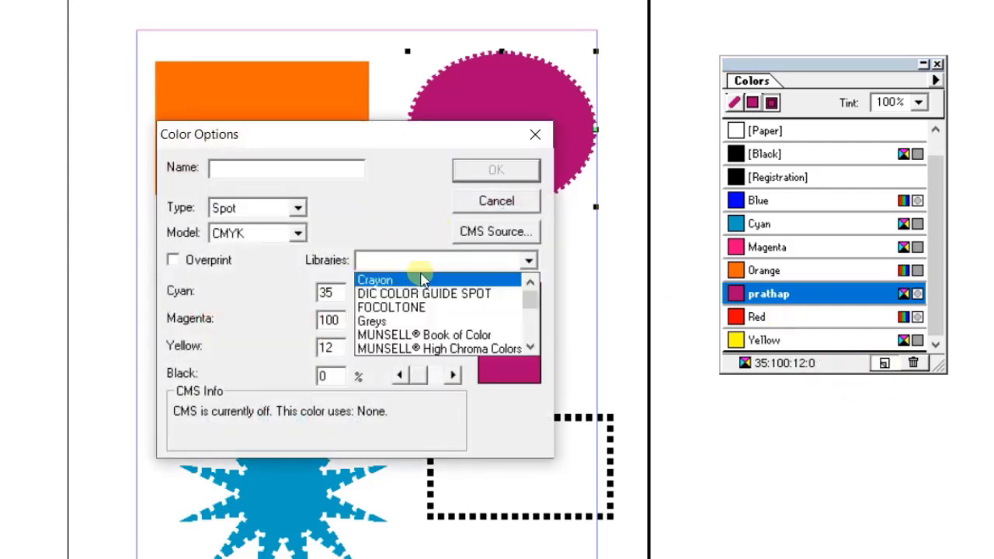
{"action": "left_click", "coordinate": [462, 261]}
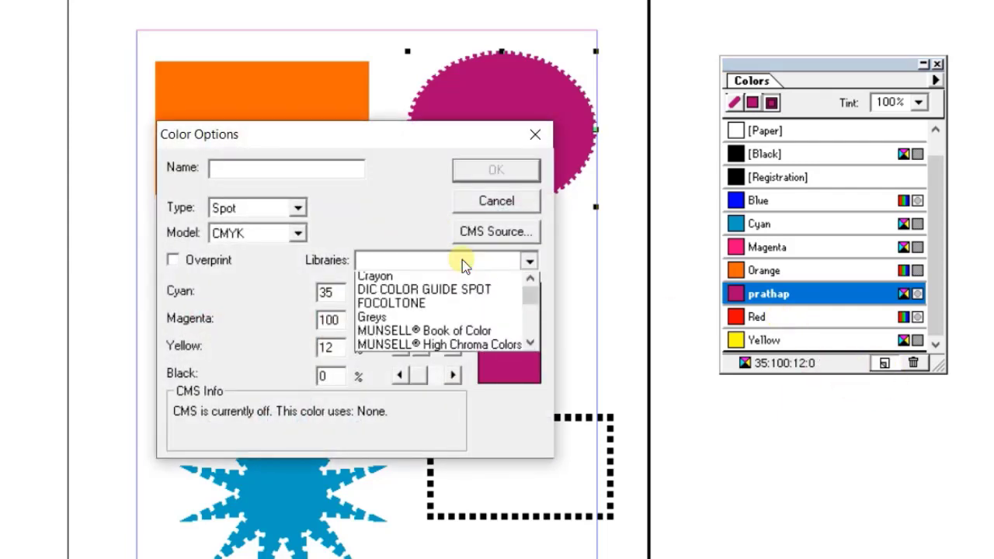
{"action": "left_click", "coordinate": [512, 202]}
{"action": "left_click", "coordinate": [529, 202]}
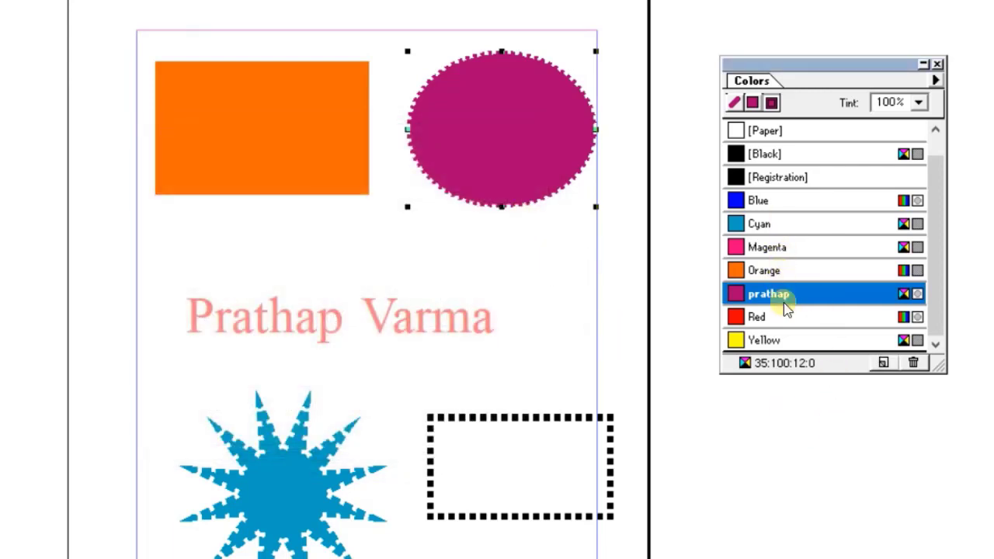
- Delete the custom color carrying the person's first name, and recolor the oval with a Red line and a Yellow fill
{"action": "left_click", "coordinate": [914, 363]}
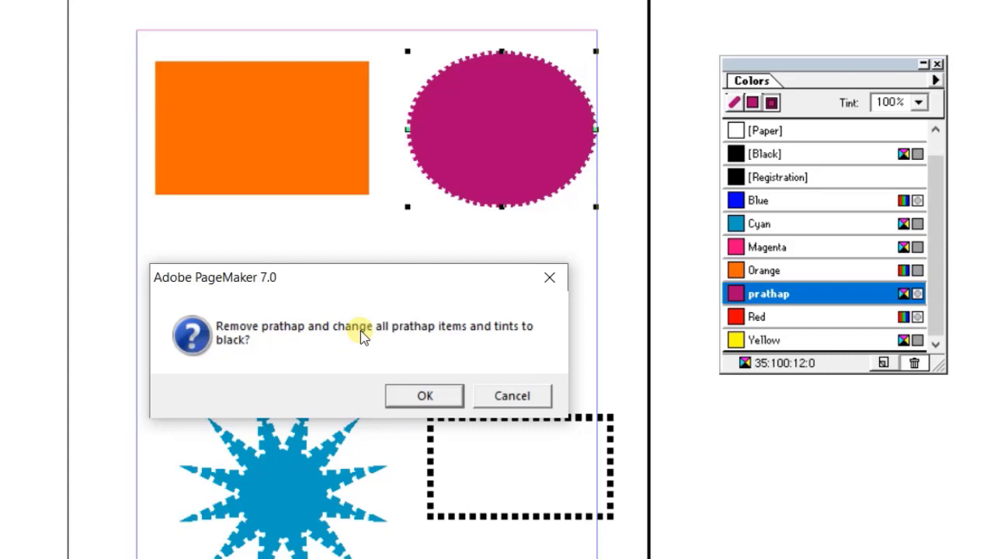
{"action": "left_click", "coordinate": [417, 396]}
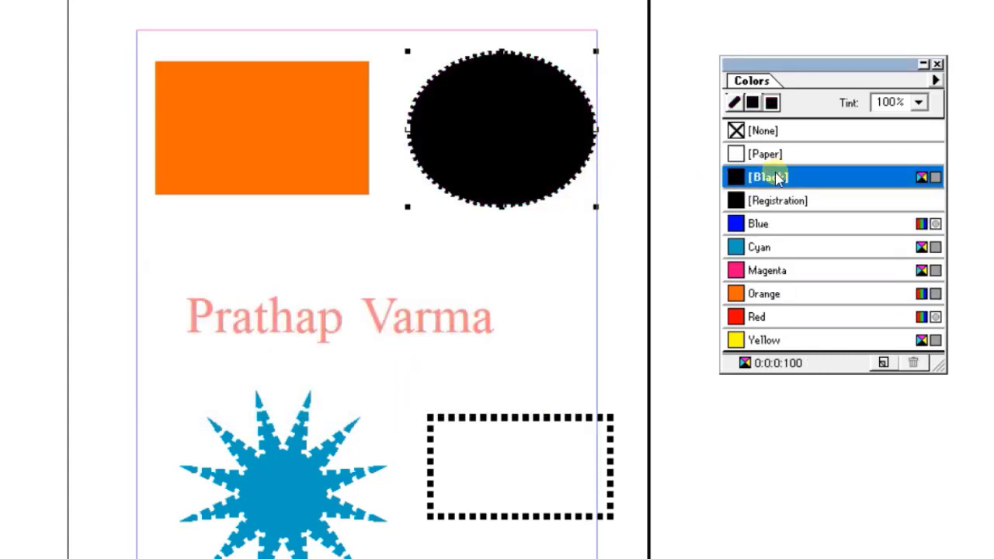
{"action": "left_click", "coordinate": [738, 317]}
{"action": "left_click", "coordinate": [758, 107]}
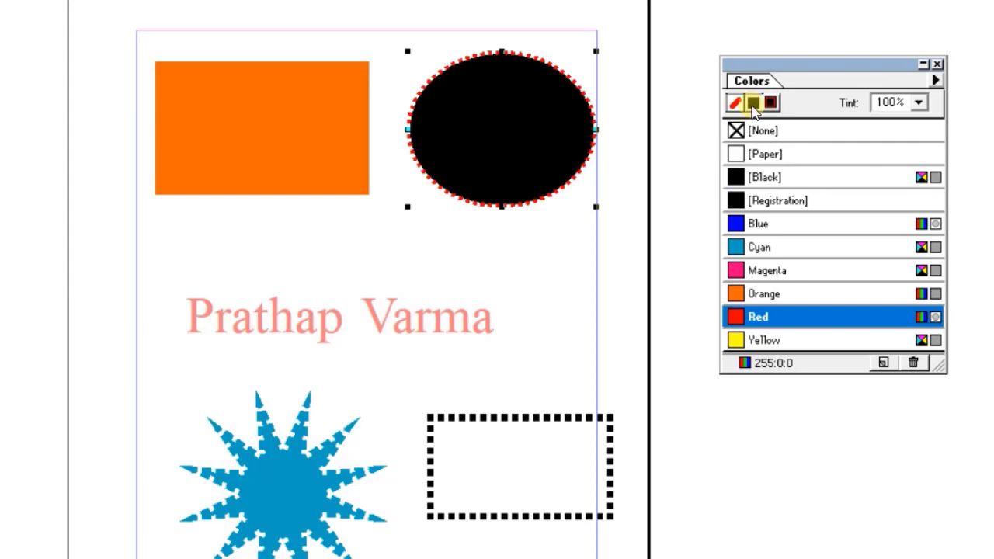
{"action": "left_click", "coordinate": [742, 340]}
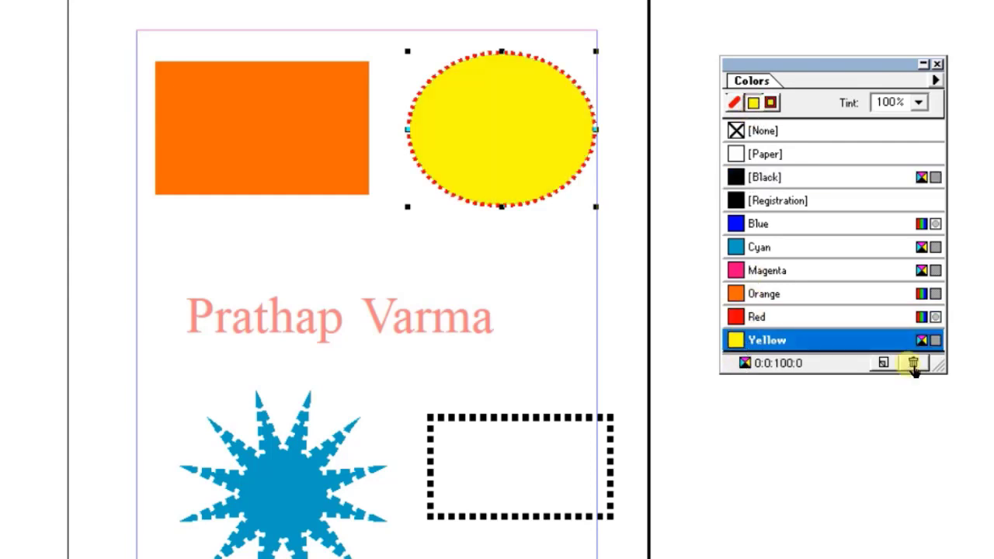
- Examine the new-color options reached from the Colors palette and from Define Colors, leaving each without creating a color
{"action": "left_click", "coordinate": [884, 364]}
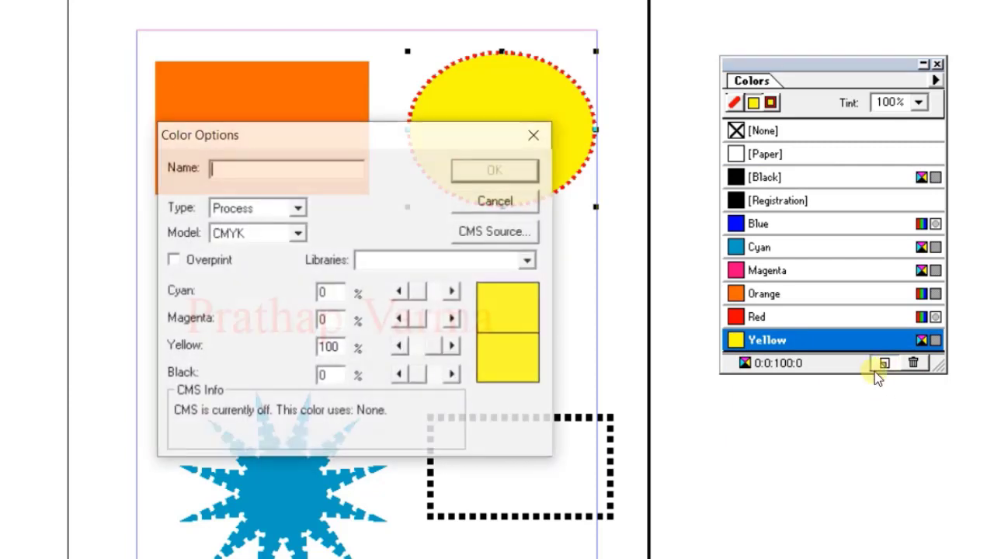
{"action": "left_click", "coordinate": [495, 203]}
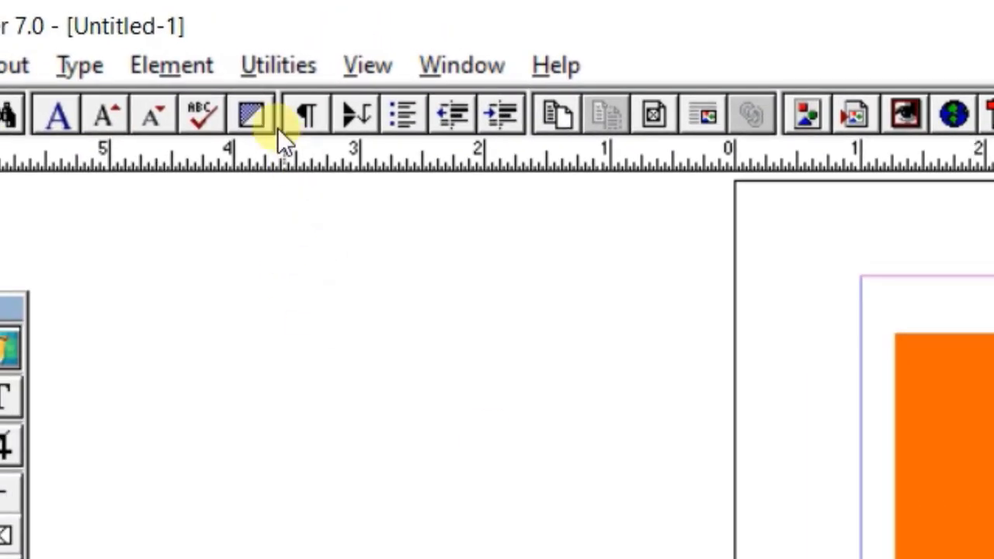
{"action": "left_click", "coordinate": [308, 64]}
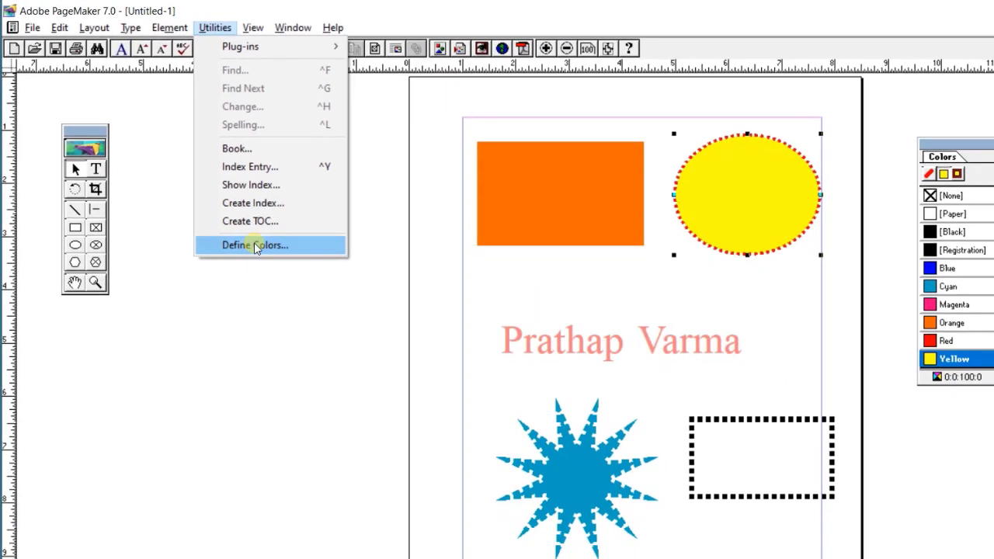
{"action": "left_click", "coordinate": [254, 245]}
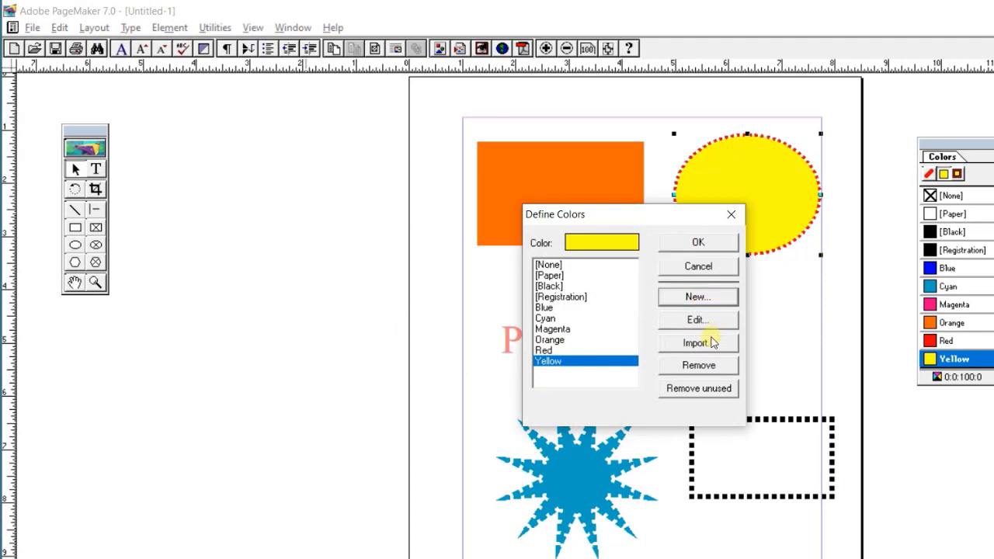
{"action": "left_click", "coordinate": [700, 300]}
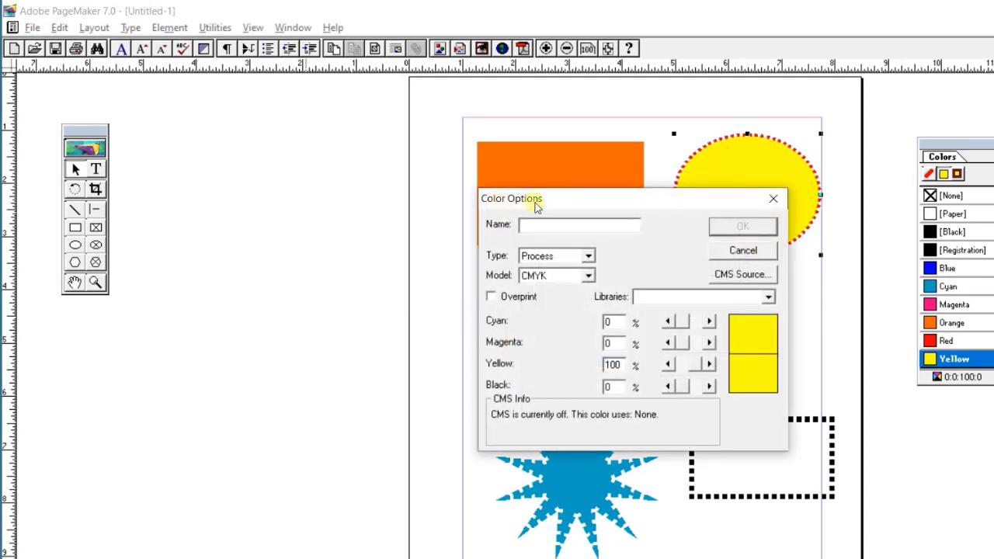
{"action": "left_click", "coordinate": [740, 253]}
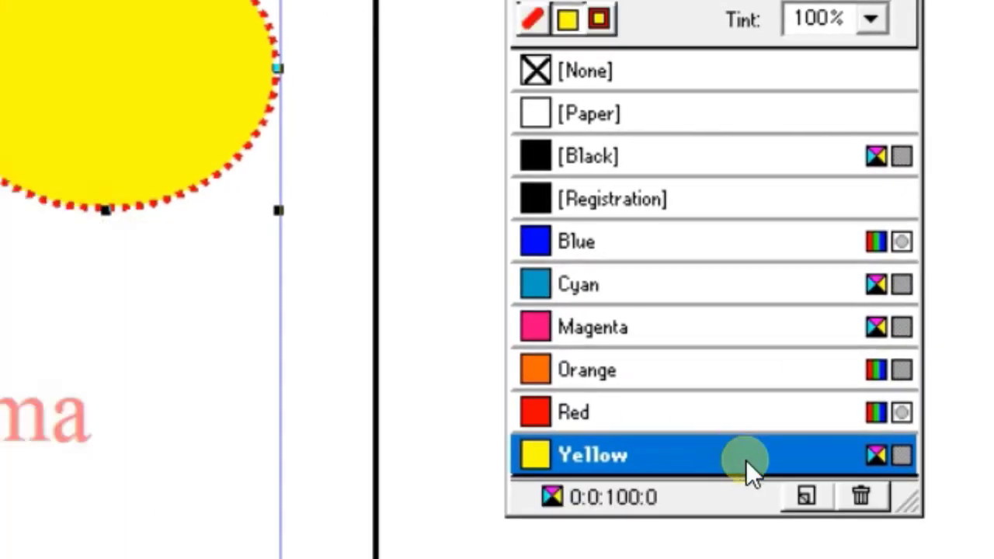
{"action": "left_click", "coordinate": [806, 497]}
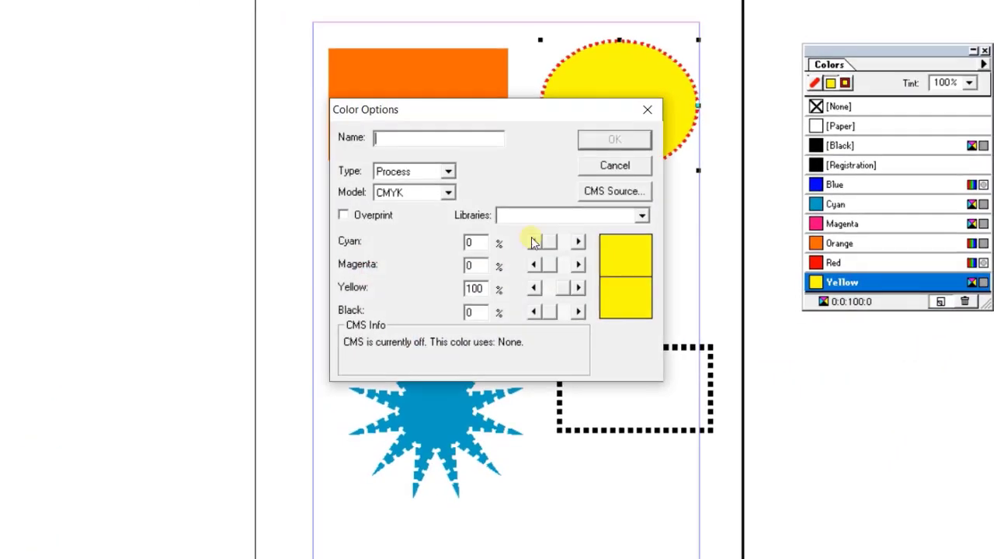
{"action": "left_click", "coordinate": [614, 165]}
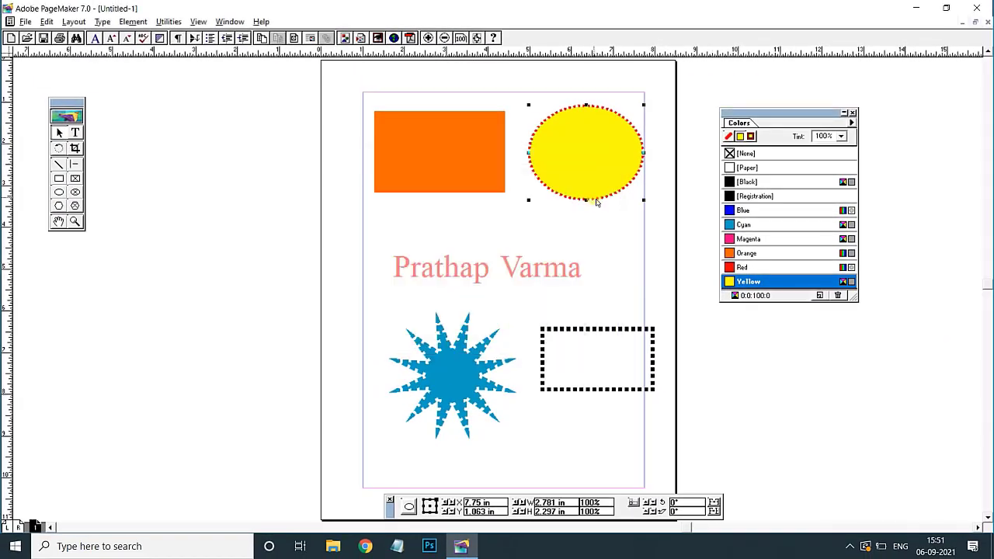